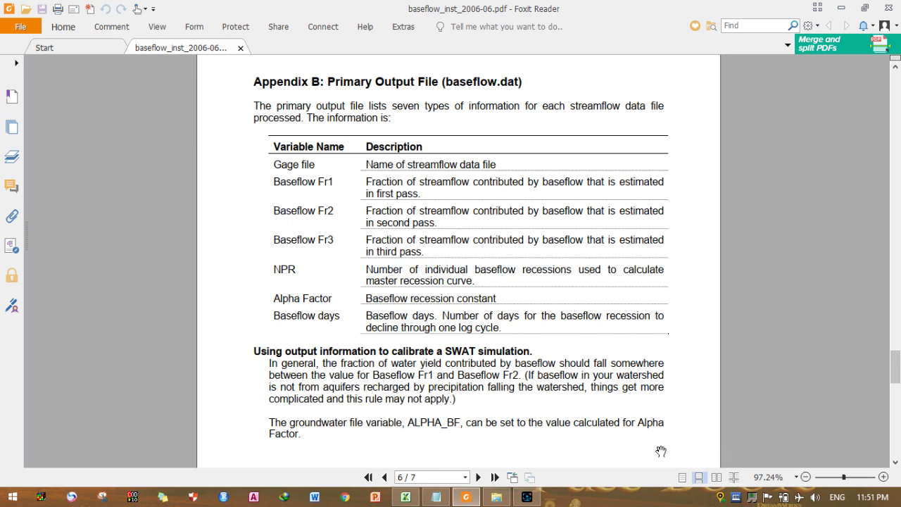
Open 08095300.prn from the baseflow folder and examine how its Date and Flow columns are laid out.
{"action": "left_click", "coordinate": [466, 497]}
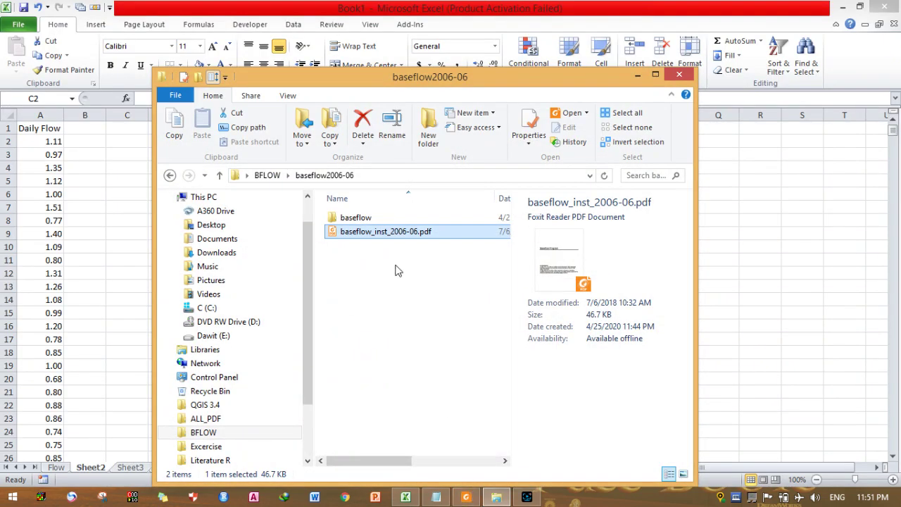
{"action": "left_click", "coordinate": [380, 220]}
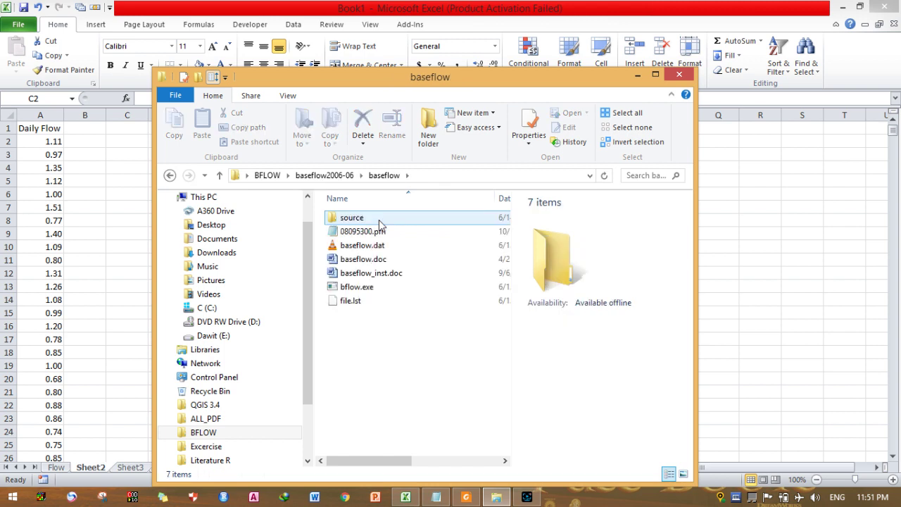
{"action": "left_click", "coordinate": [366, 236]}
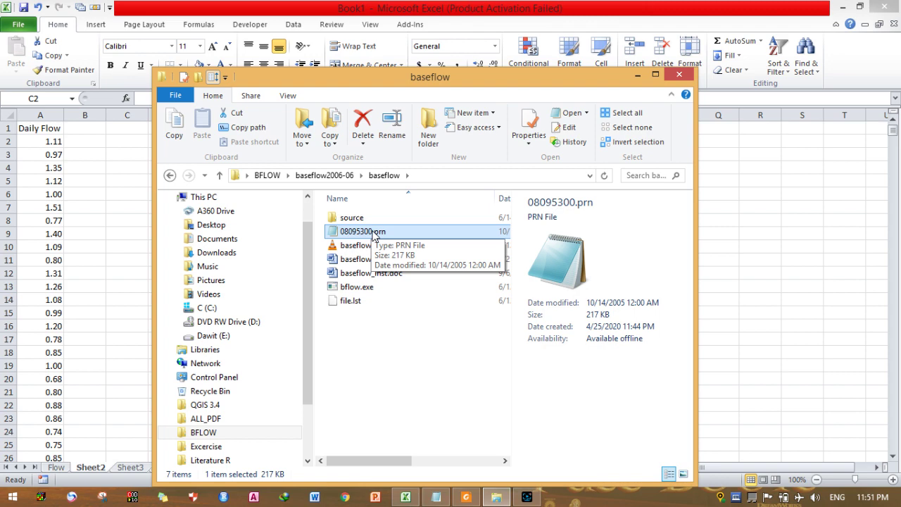
{"action": "left_click_drag", "start_coordinate": [372, 237], "coordinate": [440, 503]}
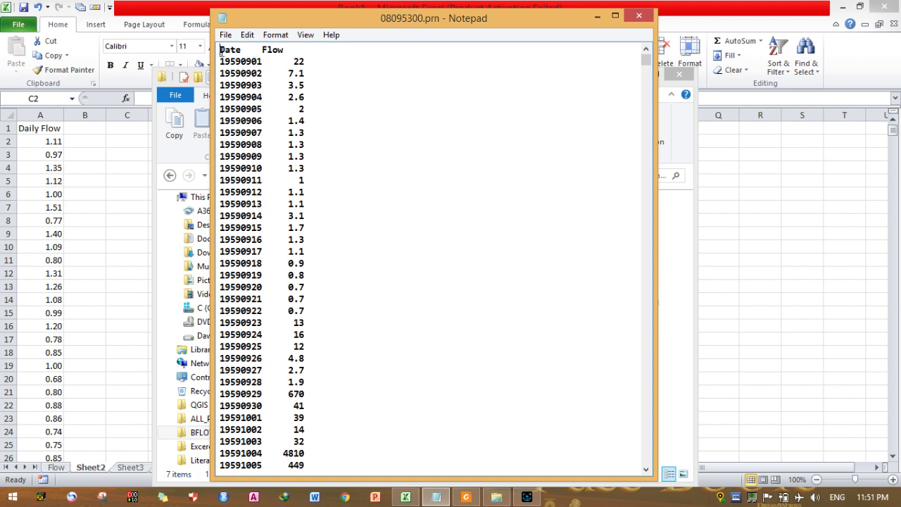
{"action": "left_click_drag", "start_coordinate": [220, 51], "coordinate": [292, 52]}
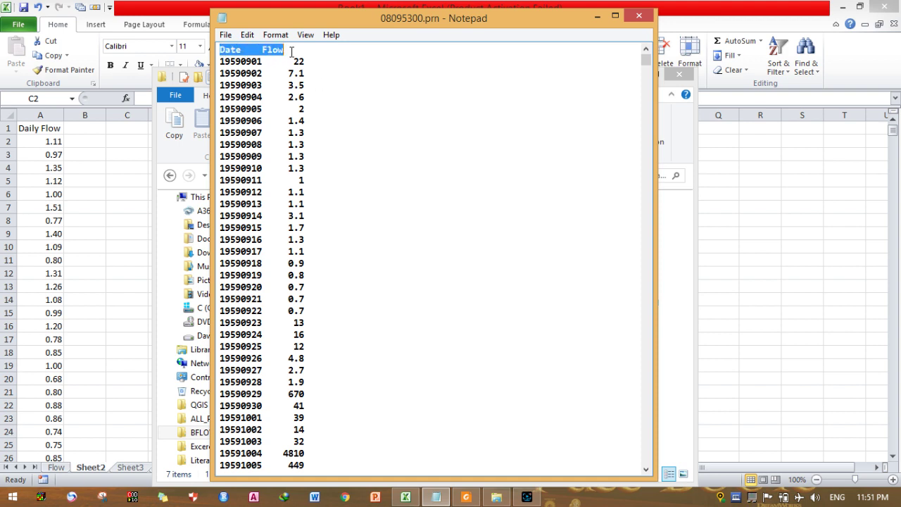
{"action": "left_click", "coordinate": [243, 50]}
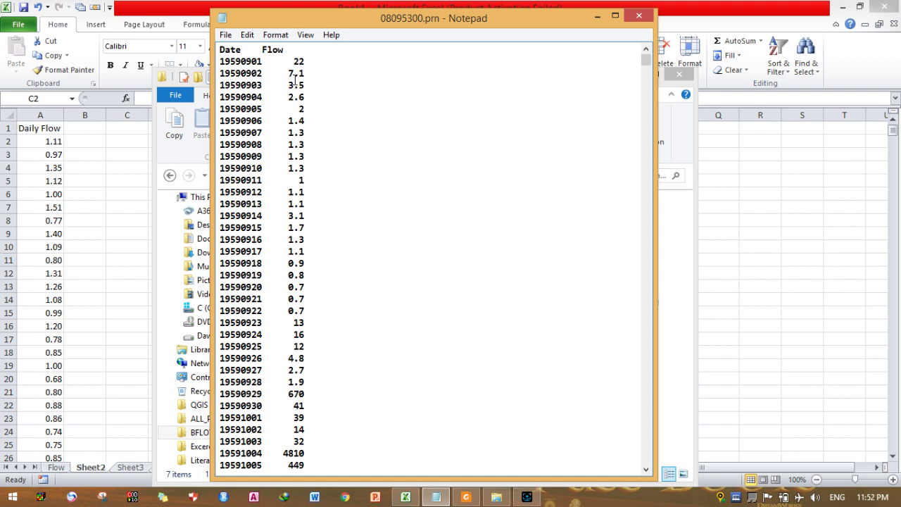
{"action": "left_click", "coordinate": [595, 21]}
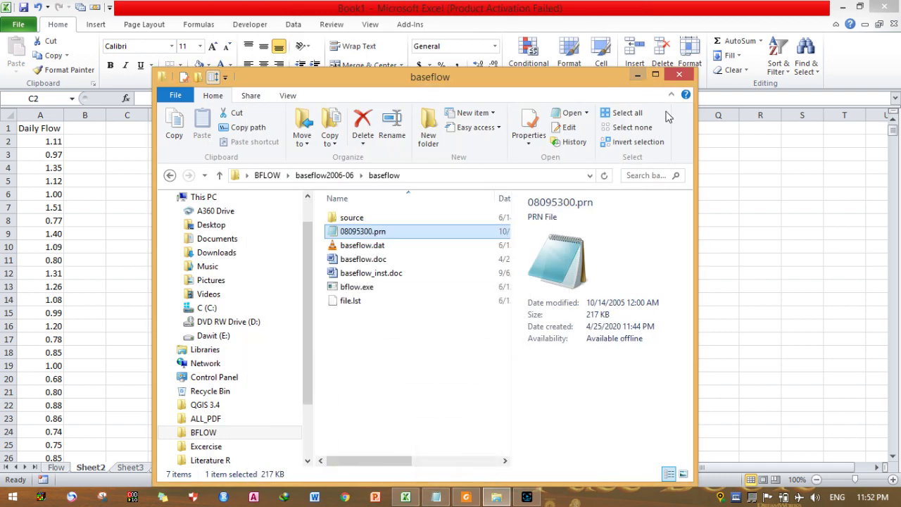
{"action": "left_click", "coordinate": [635, 78]}
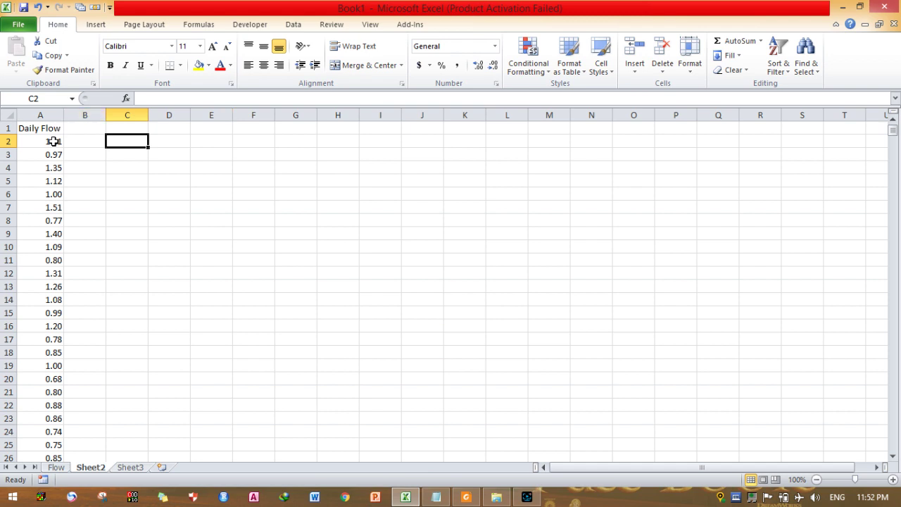
Enter the column headers Date in C1 and Flow in D1 of Sheet2 in Excel.
{"action": "left_click", "coordinate": [53, 141]}
{"action": "left_click", "coordinate": [128, 129]}
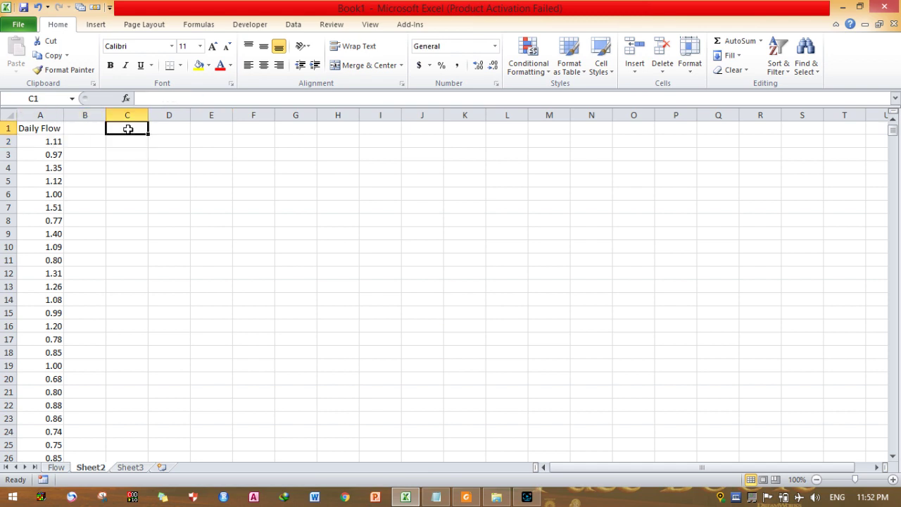
{"action": "type", "text": "Date"}
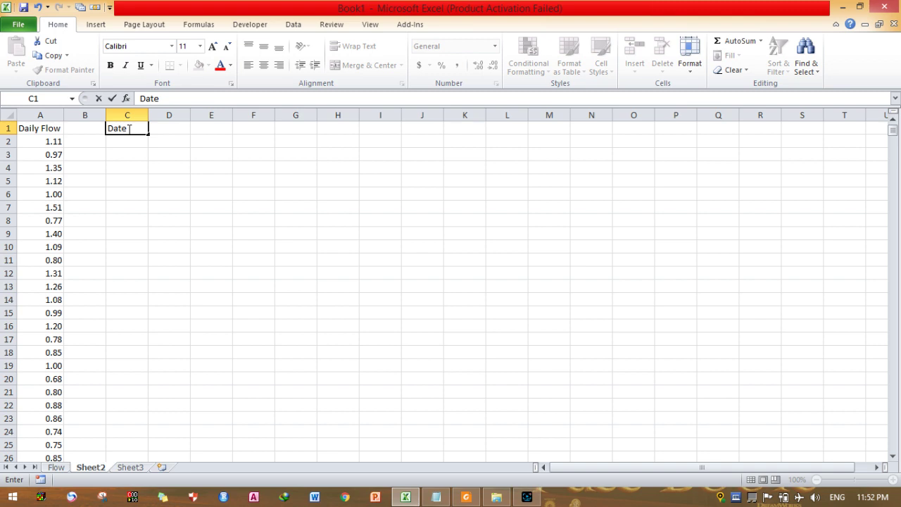
{"action": "key", "text": "Tab"}
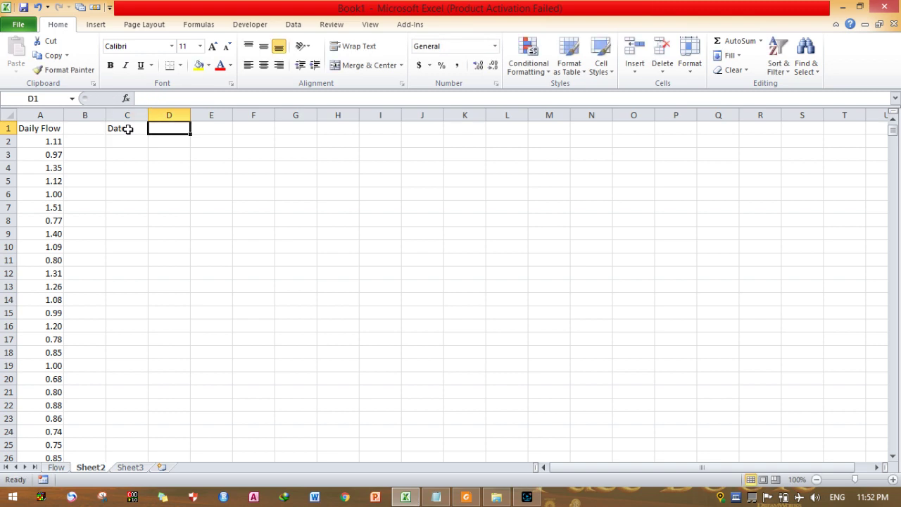
{"action": "type", "text": "Flow"}
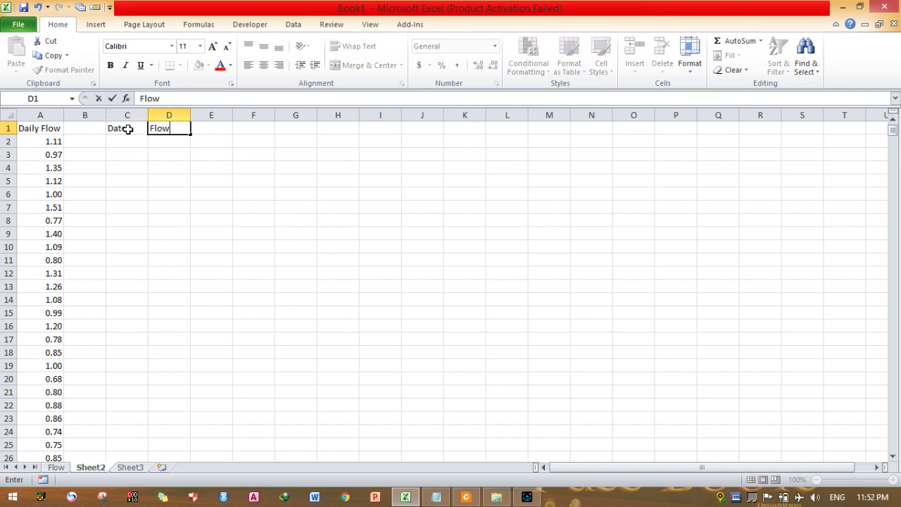
{"action": "left_click", "coordinate": [141, 142]}
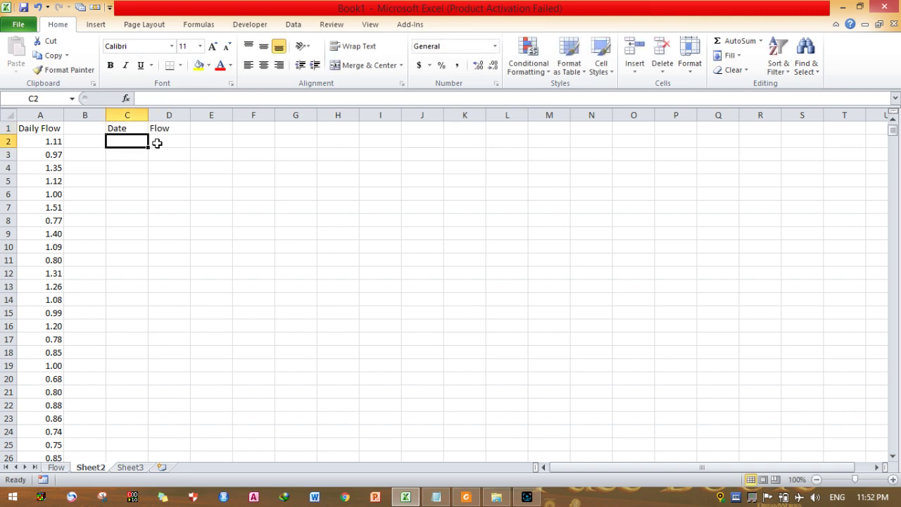
Enter the formula =A2 in D2 and fill it down the Flow column through row 6576.
{"action": "left_click", "coordinate": [157, 142]}
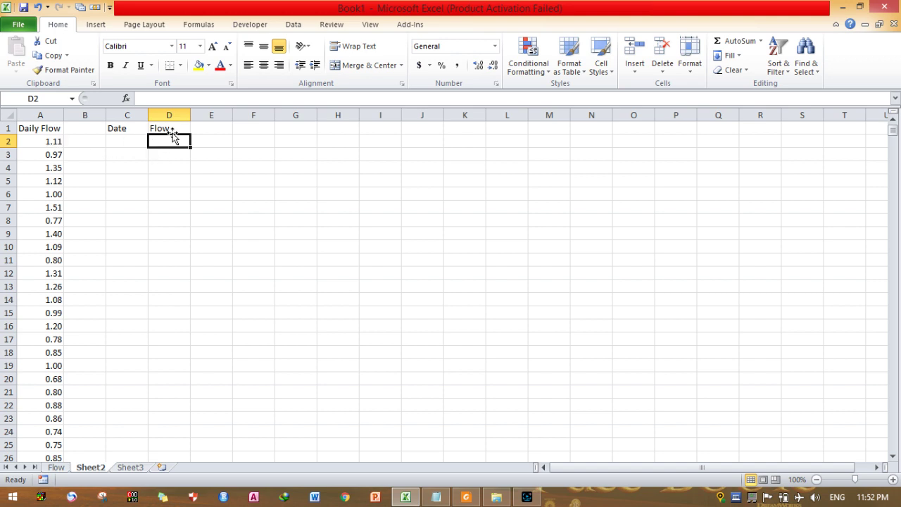
{"action": "type", "text": "="}
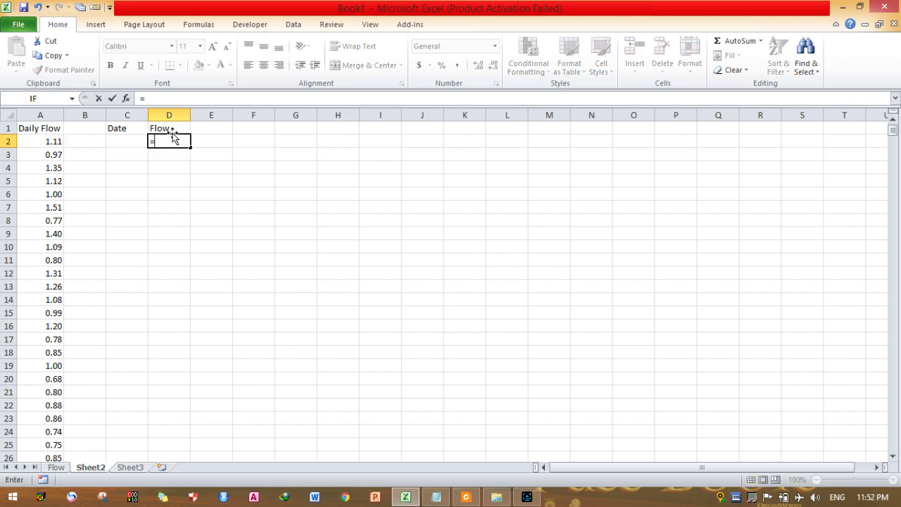
{"action": "left_click", "coordinate": [57, 141]}
{"action": "key", "text": "Return"}
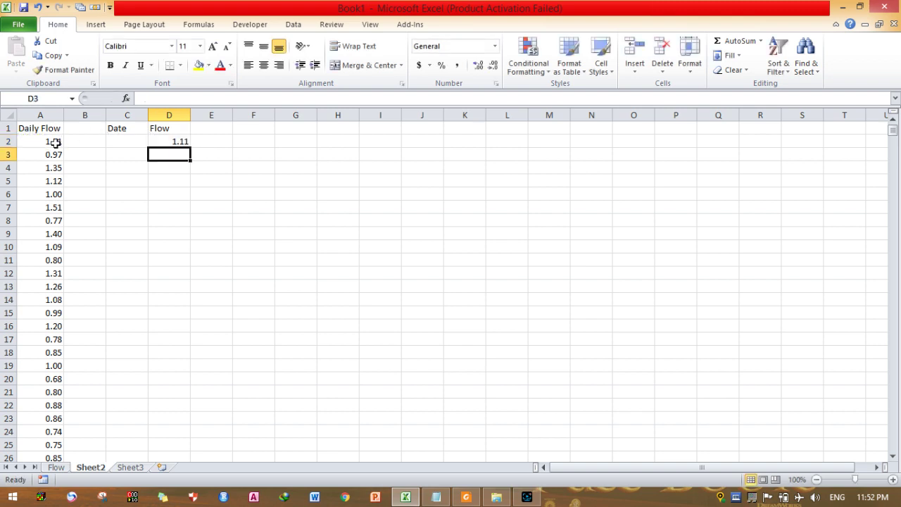
{"action": "left_click", "coordinate": [181, 141]}
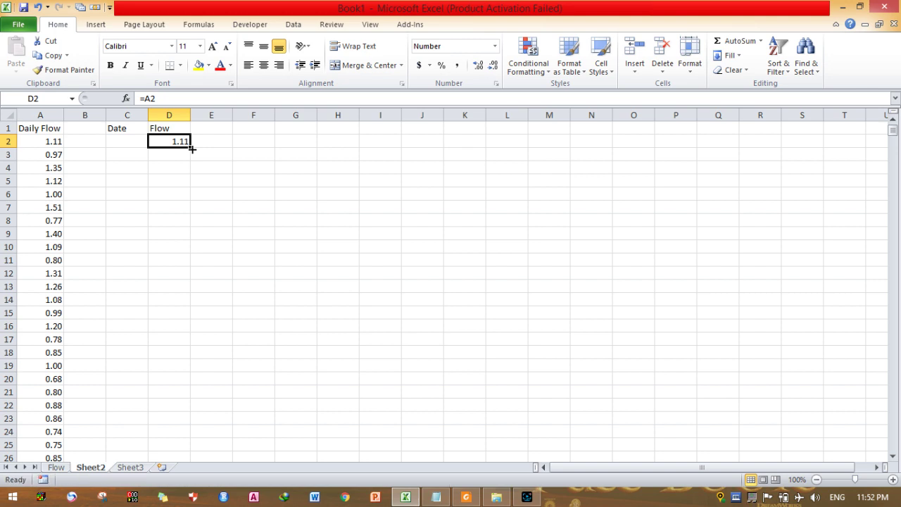
{"action": "left_click_drag", "start_coordinate": [191, 149], "coordinate": [190, 435]}
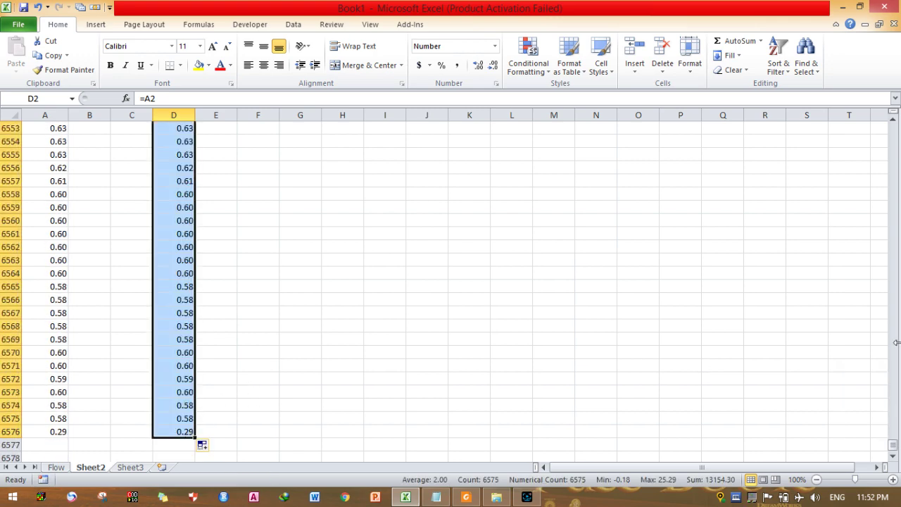
{"action": "left_click_drag", "start_coordinate": [893, 445], "coordinate": [896, 132]}
Format cell C2 as Short Date and enter 1/1/1988 as the first date.
{"action": "left_click", "coordinate": [131, 139]}
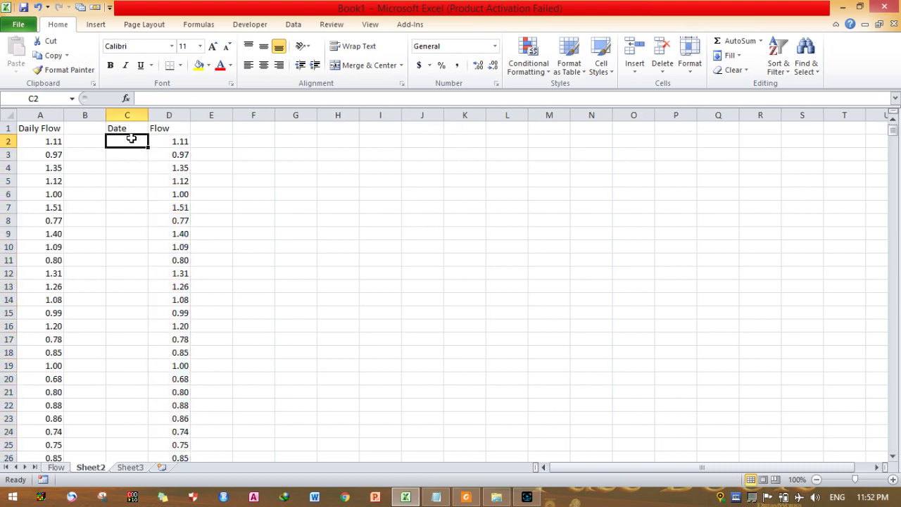
{"action": "left_click", "coordinate": [495, 46]}
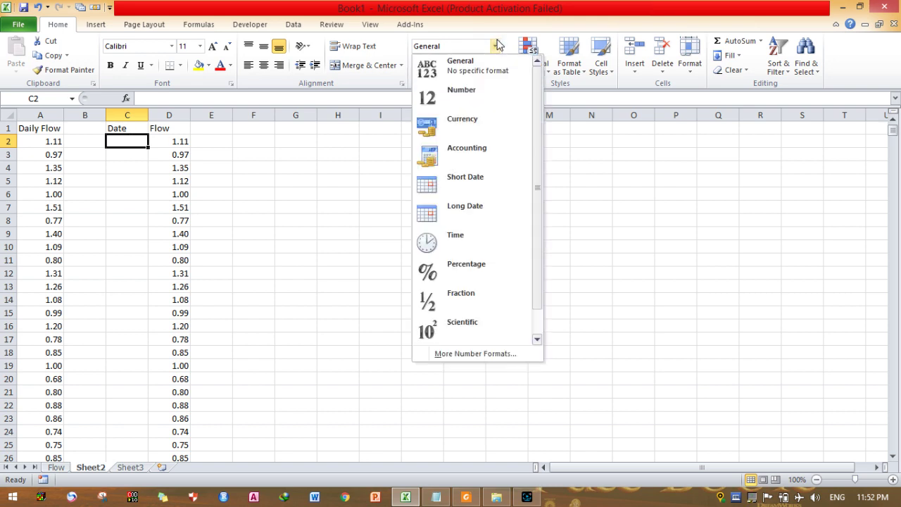
{"action": "left_click", "coordinate": [477, 194]}
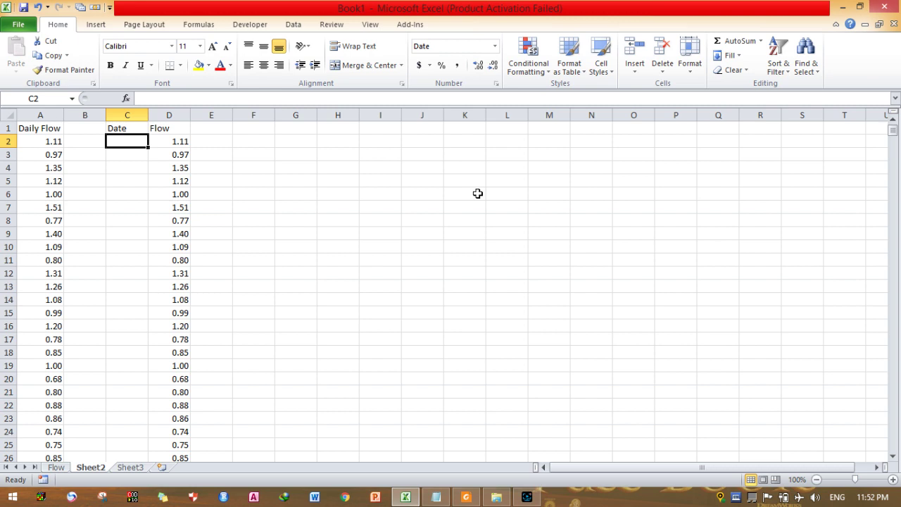
{"action": "type", "text": "1"}
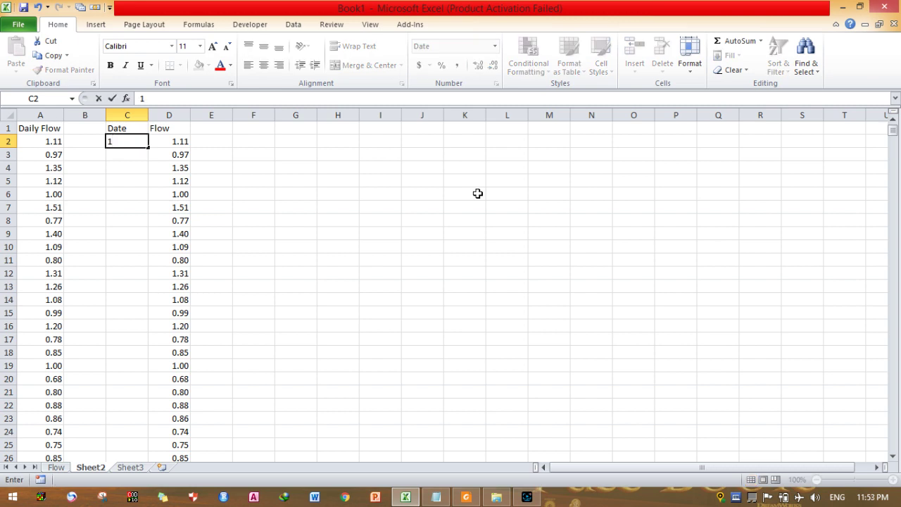
{"action": "type", "text": "/1/1988"}
{"action": "key", "text": "Return"}
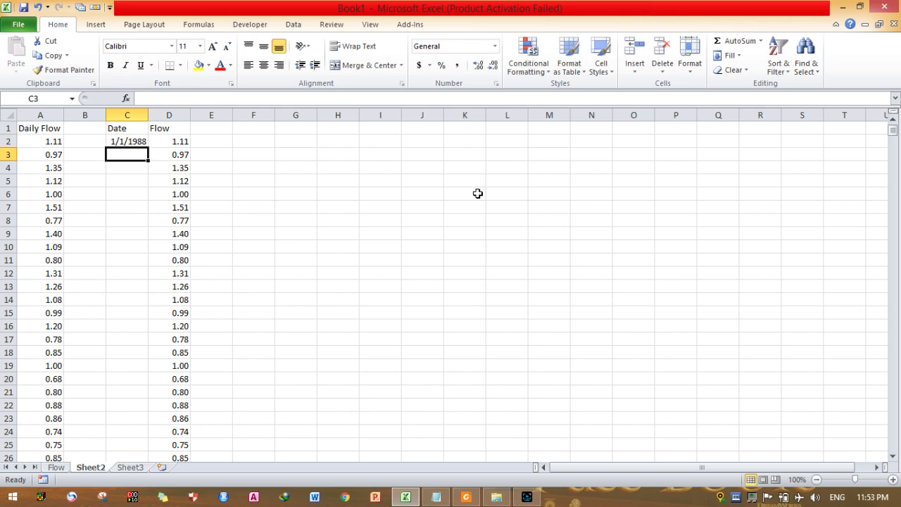
Check in Notepad how the dates in 08095300.prn are written, and return to the Excel workbook.
{"action": "left_click", "coordinate": [138, 141]}
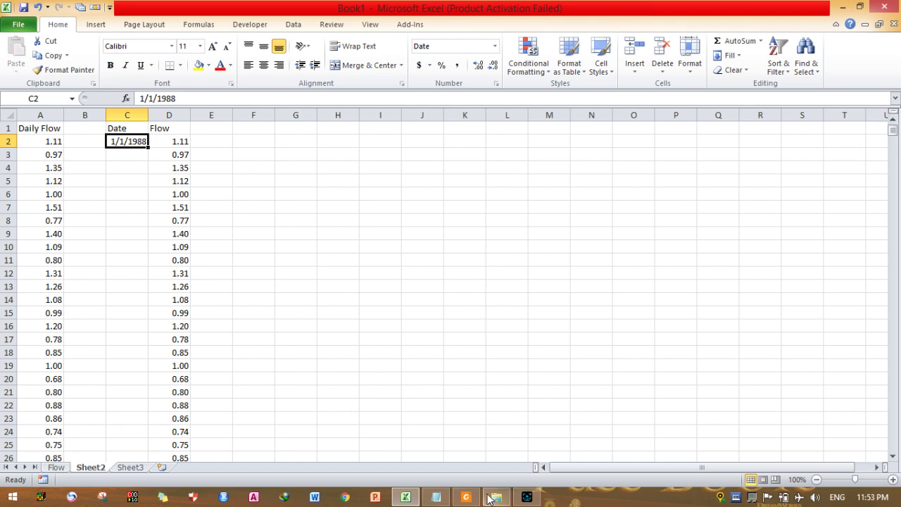
{"action": "left_click", "coordinate": [435, 497]}
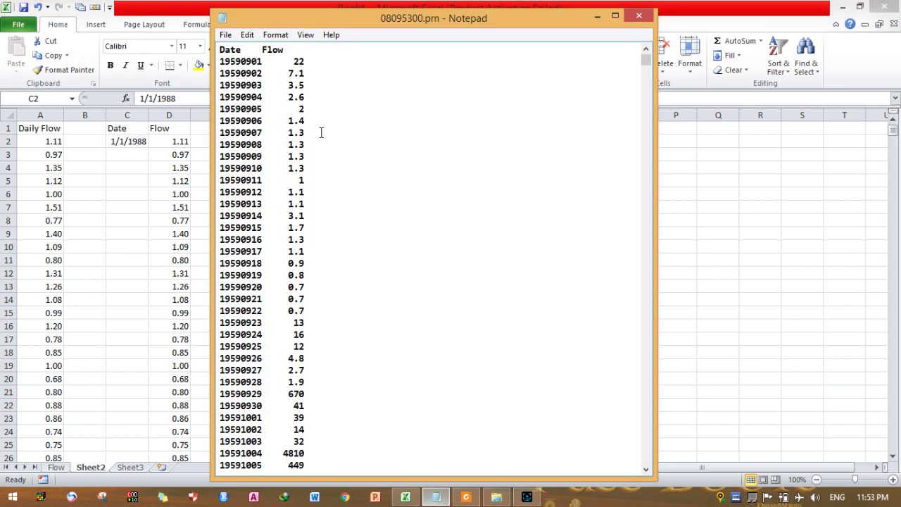
{"action": "left_click", "coordinate": [246, 62]}
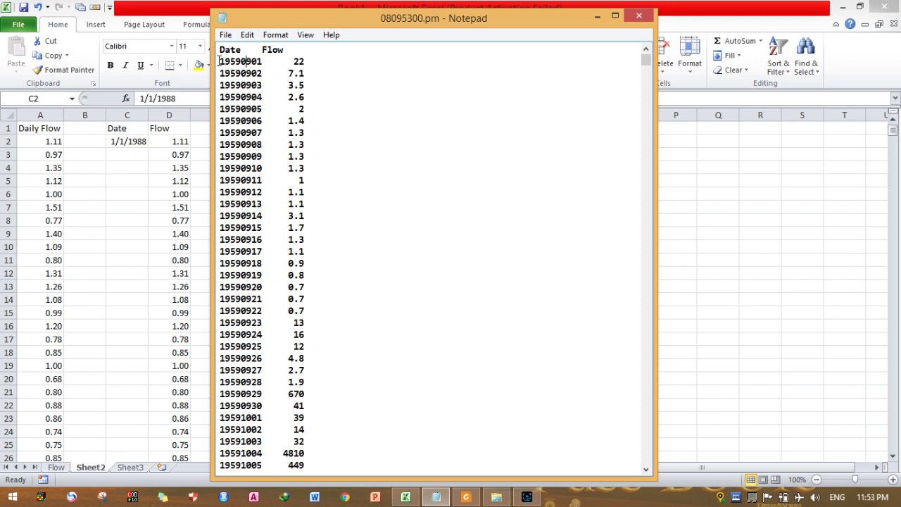
{"action": "left_click_drag", "start_coordinate": [219, 61], "coordinate": [262, 62]}
{"action": "left_click", "coordinate": [190, 13]}
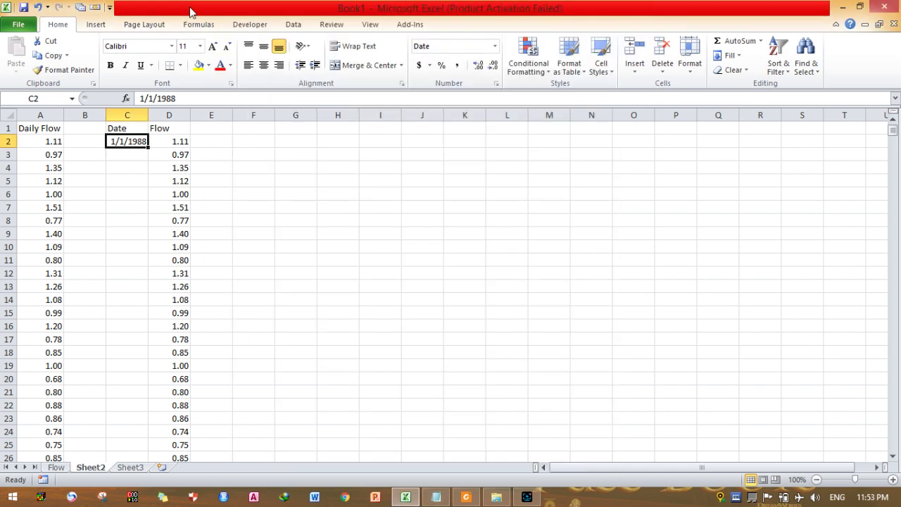
Apply the custom number format yyyymmdd to the start date in C2.
{"action": "left_click", "coordinate": [494, 47]}
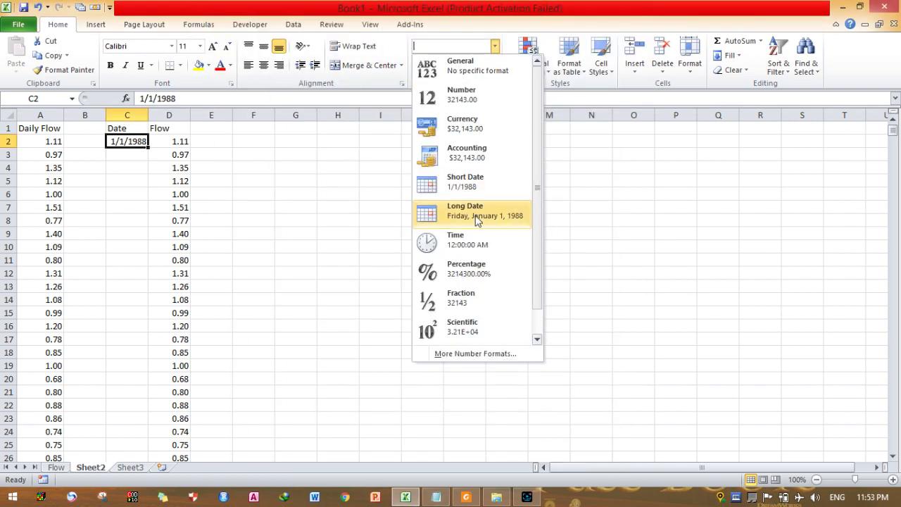
{"action": "left_click", "coordinate": [486, 354]}
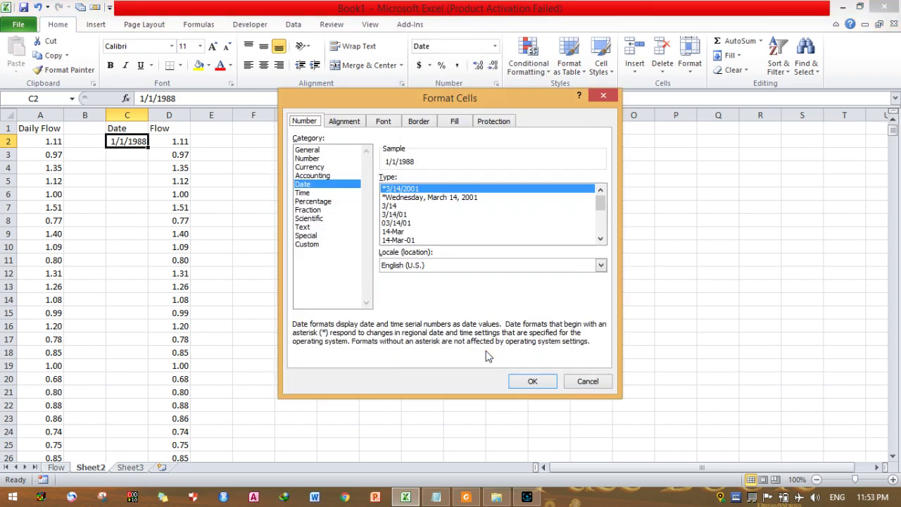
{"action": "left_click", "coordinate": [315, 245]}
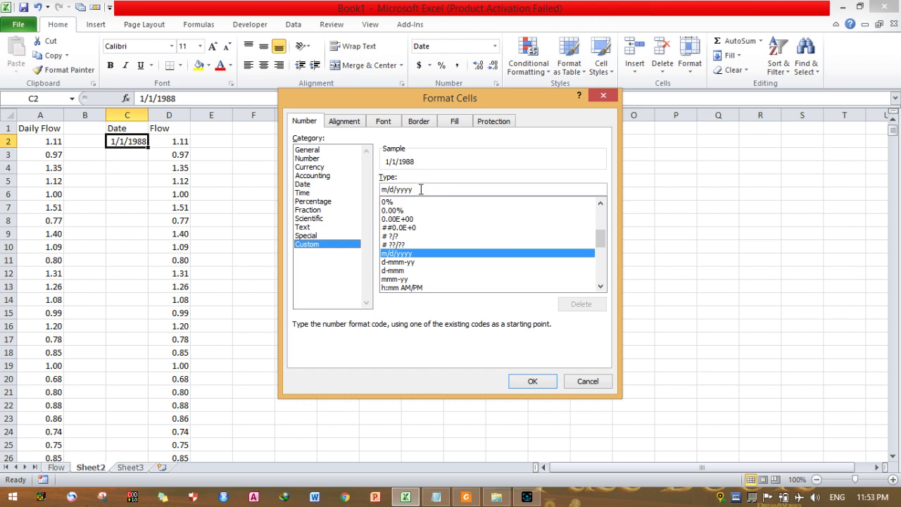
{"action": "left_click_drag", "start_coordinate": [421, 190], "coordinate": [380, 191]}
{"action": "type", "text": "yyyy"}
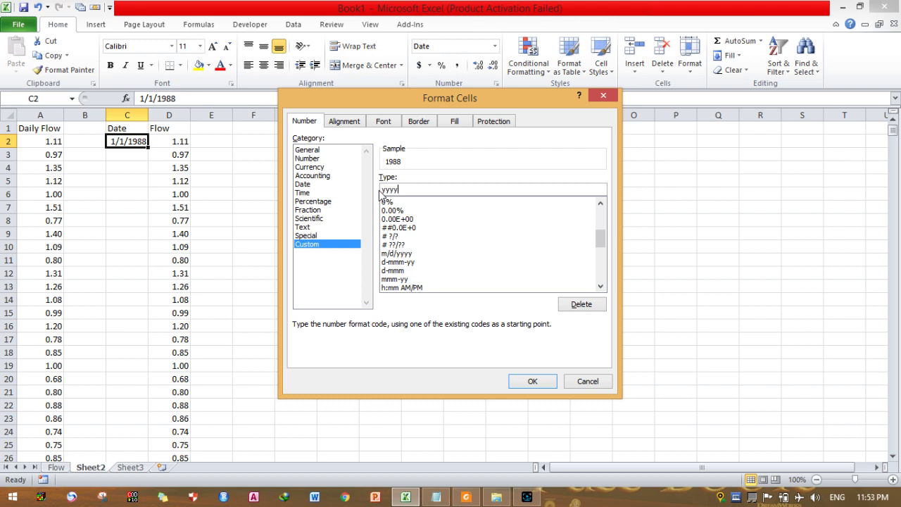
{"action": "type", "text": "mmdd"}
{"action": "left_click", "coordinate": [546, 381]}
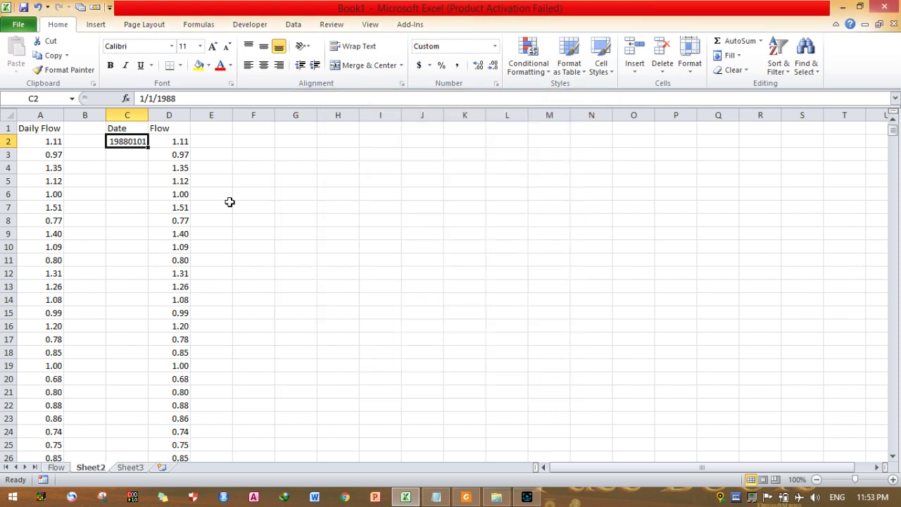
Fill the dates down column C through row 6576 and select the Date and Flow data in C1:D6576.
{"action": "double_click", "coordinate": [146, 148]}
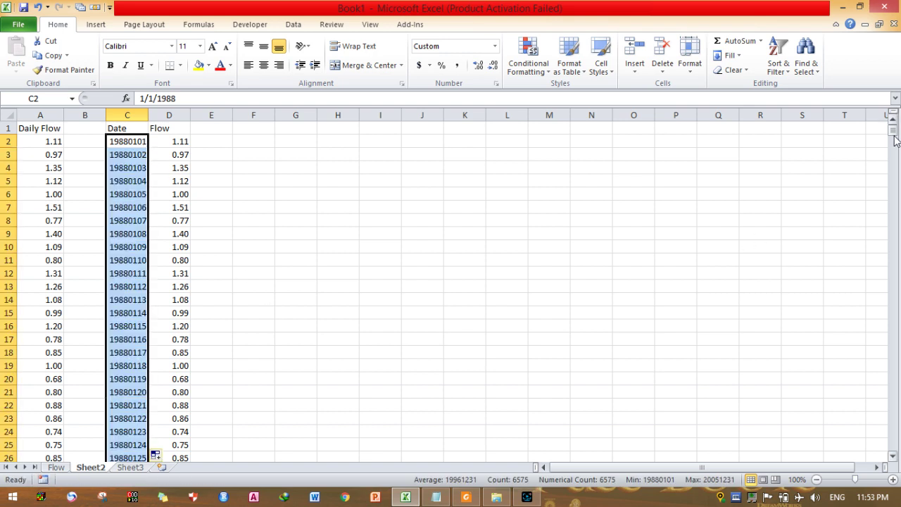
{"action": "mouse_move", "coordinate": [894, 134]}
{"action": "left_mouse_down"}
{"action": "mouse_move", "coordinate": [897, 481]}
{"action": "mouse_move", "coordinate": [894, 130]}
{"action": "left_mouse_up"}
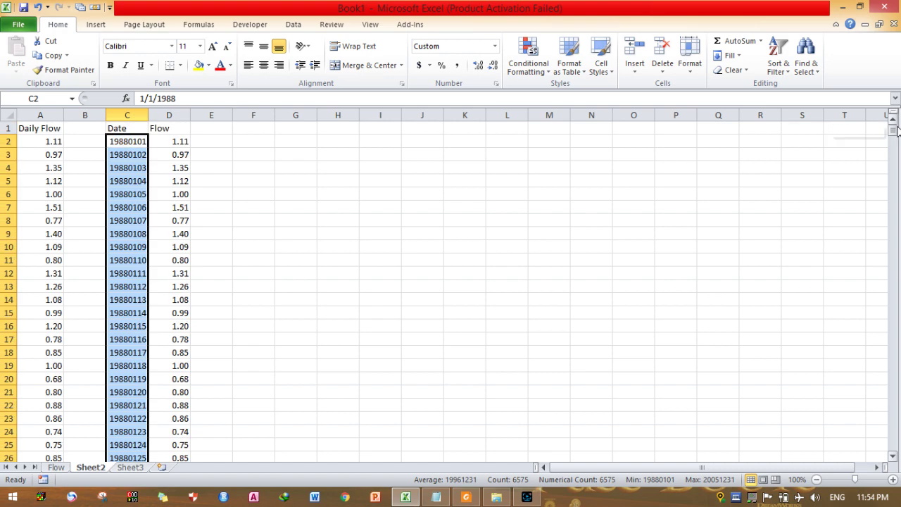
{"action": "left_click_drag", "start_coordinate": [138, 129], "coordinate": [167, 503]}
{"action": "left_click_drag", "start_coordinate": [166, 503], "coordinate": [177, 141]}
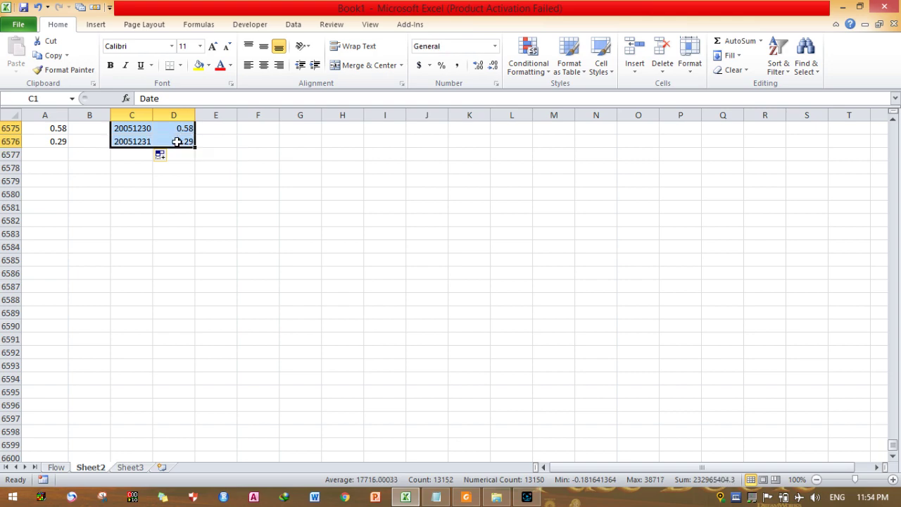
Copy the selected Date and Flow data and replace the entire contents of 08095300.prn in Notepad with it.
{"action": "right_click", "coordinate": [178, 141]}
{"action": "left_click", "coordinate": [195, 165]}
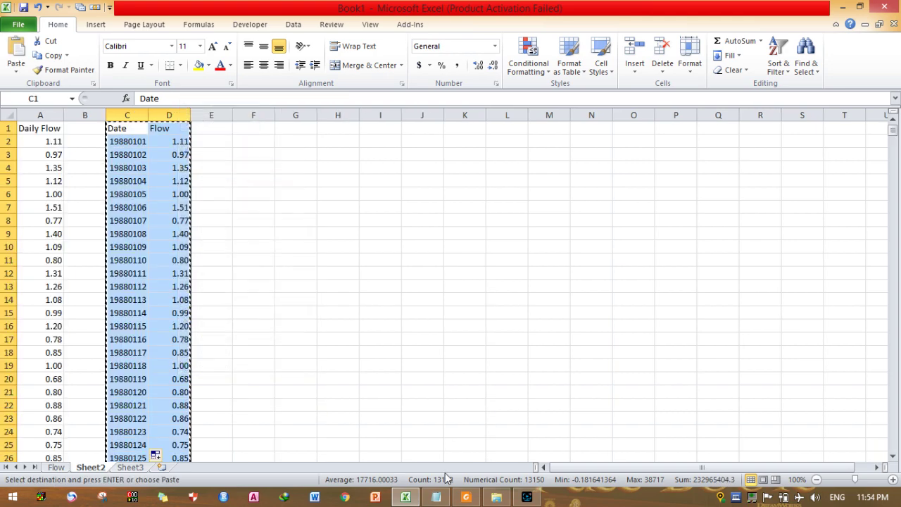
{"action": "left_click", "coordinate": [436, 497]}
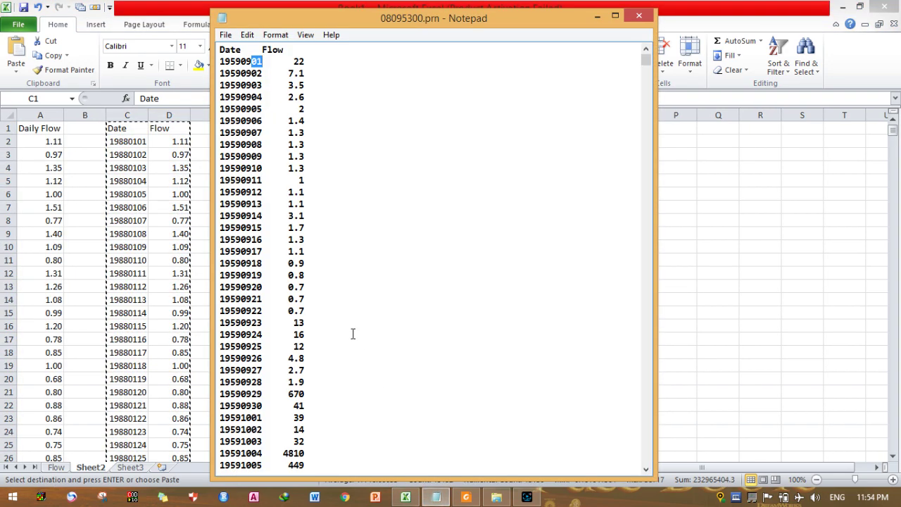
{"action": "key", "text": "ctrl+a"}
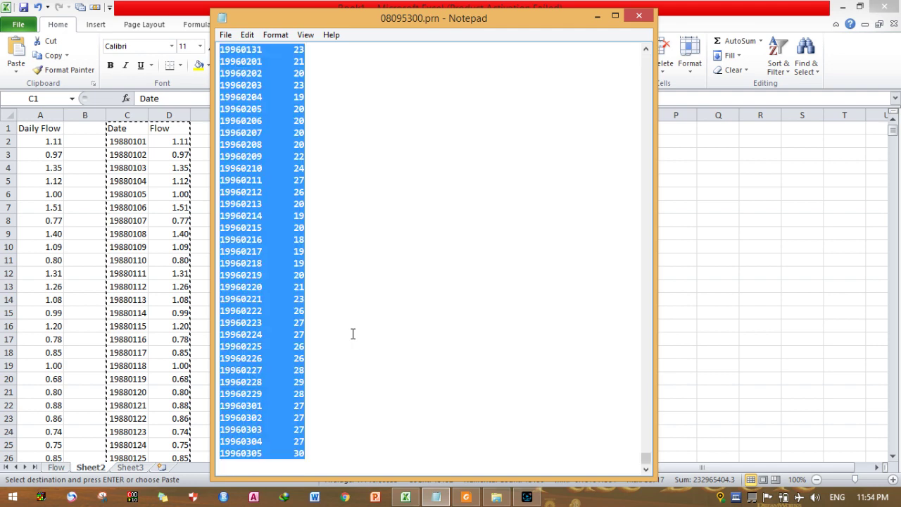
{"action": "key", "text": "ctrl+v"}
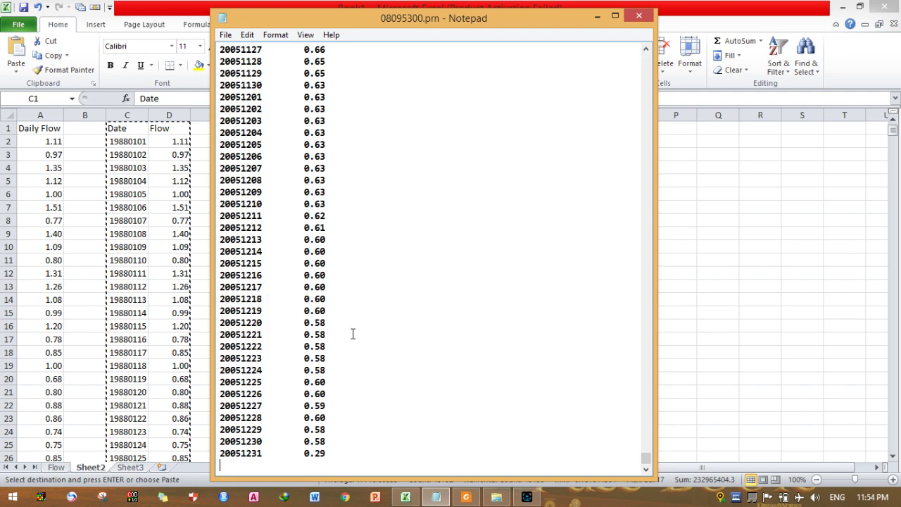
Check the start of the pasted data in 08095300.prn, save the file and close it.
{"action": "left_click_drag", "start_coordinate": [647, 457], "coordinate": [648, 53]}
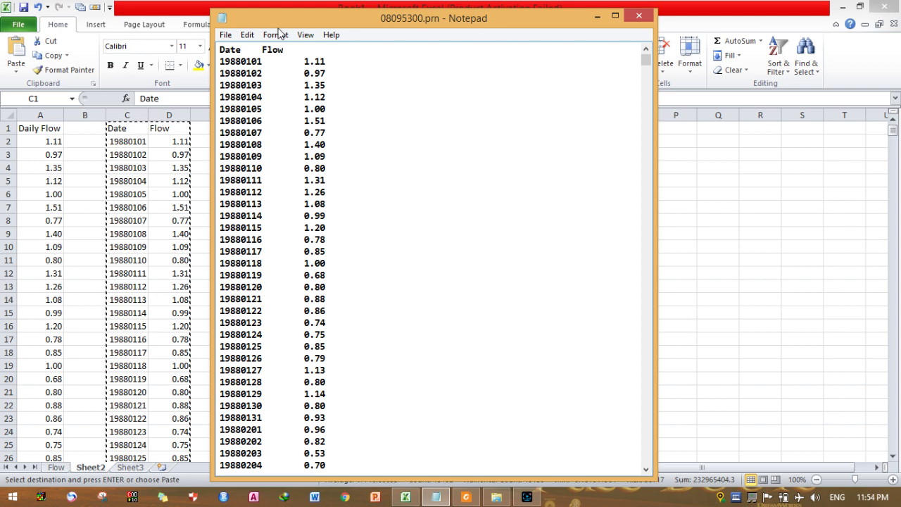
{"action": "left_click", "coordinate": [226, 37]}
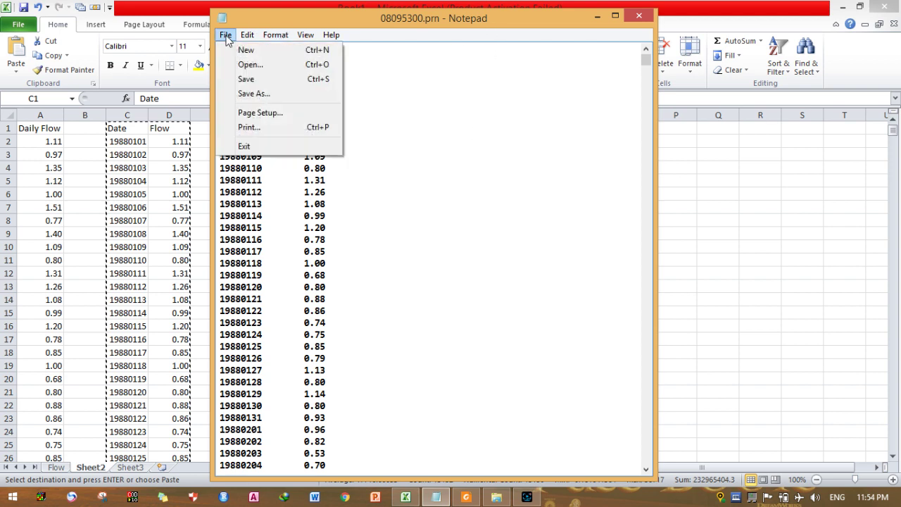
{"action": "left_click", "coordinate": [259, 79]}
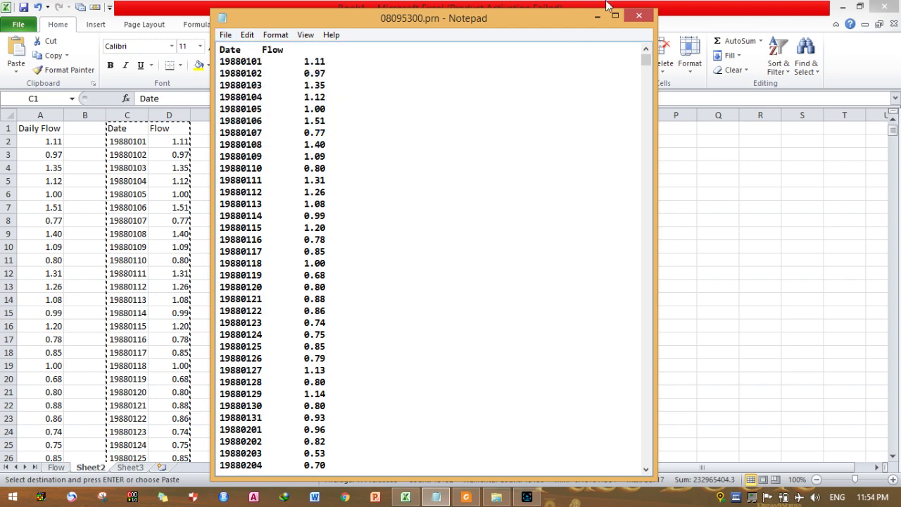
{"action": "left_click", "coordinate": [639, 15]}
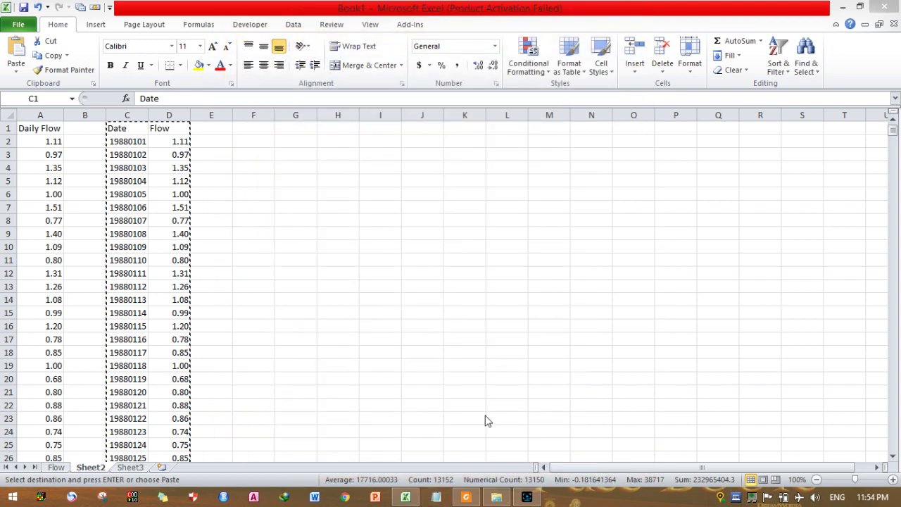
Open file.lst from the baseflow folder in a new Notepad window placed beside the folder.
{"action": "left_click", "coordinate": [498, 498]}
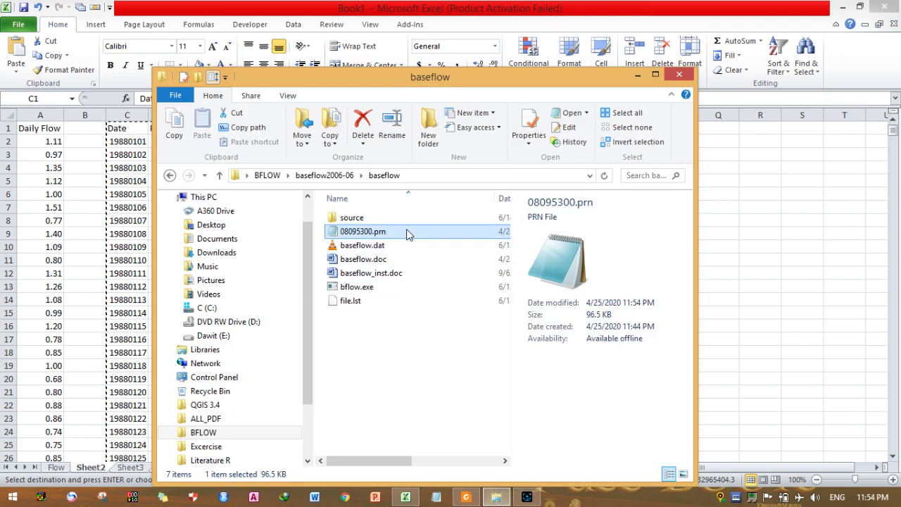
{"action": "left_click", "coordinate": [386, 304]}
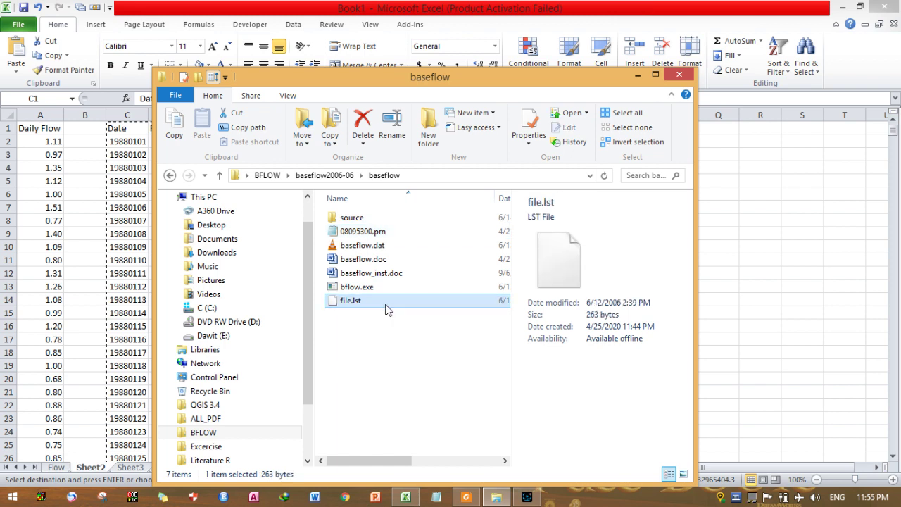
{"action": "left_click", "coordinate": [10, 496]}
{"action": "left_click", "coordinate": [193, 252]}
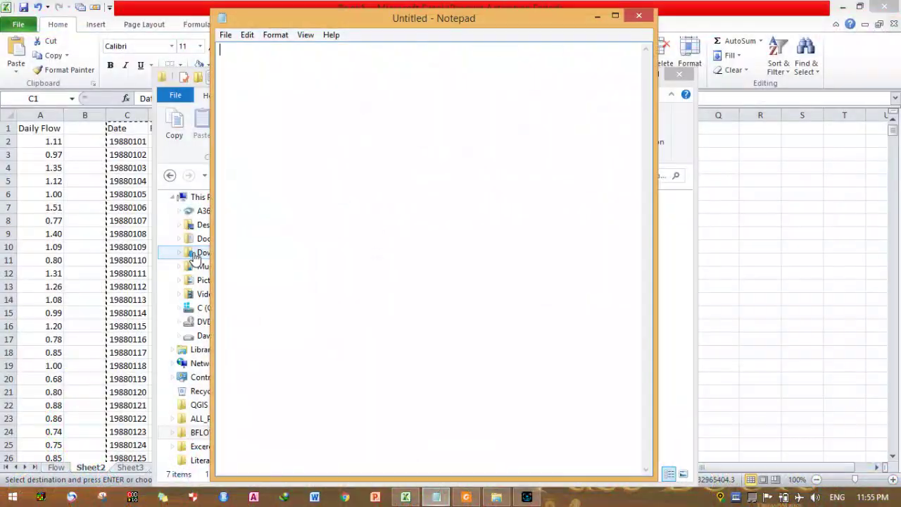
{"action": "left_click_drag", "start_coordinate": [411, 18], "coordinate": [639, 33]}
{"action": "left_click", "coordinate": [359, 301]}
{"action": "left_click_drag", "start_coordinate": [370, 304], "coordinate": [569, 247]}
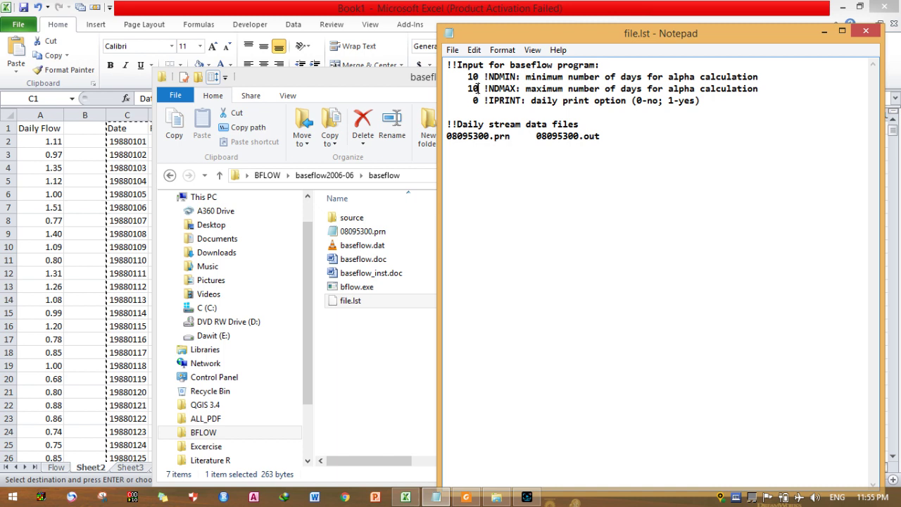
In file.lst, set NDMAX to 300 and the IPRINT daily print option to 1.
{"action": "left_click_drag", "start_coordinate": [479, 89], "coordinate": [468, 89]}
{"action": "type", "text": "3"}
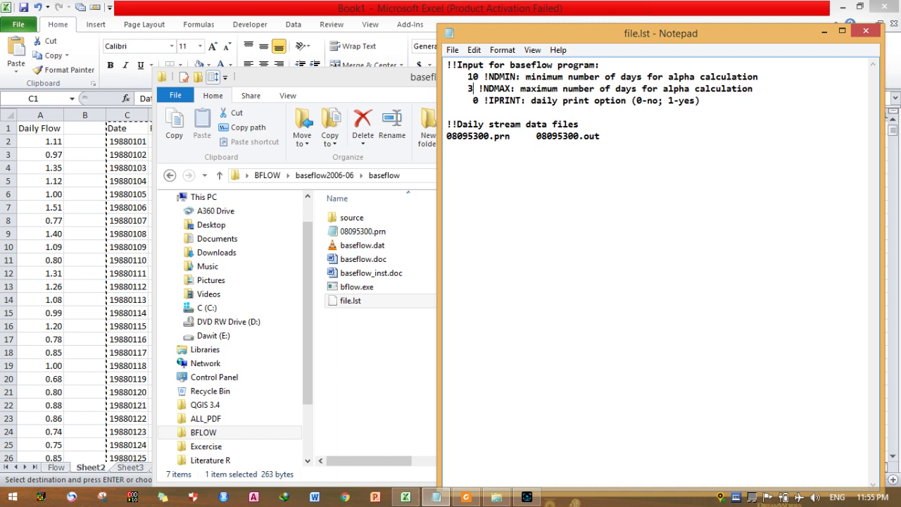
{"action": "type", "text": "0"}
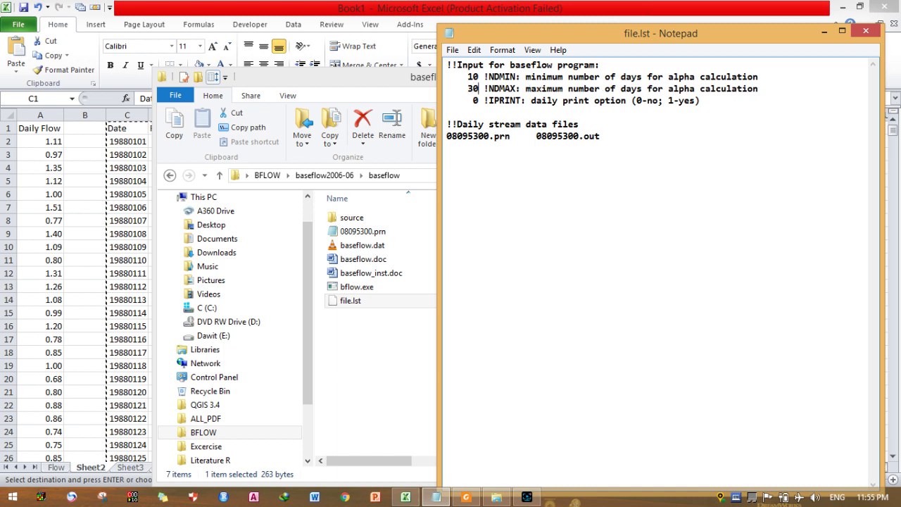
{"action": "type", "text": "0"}
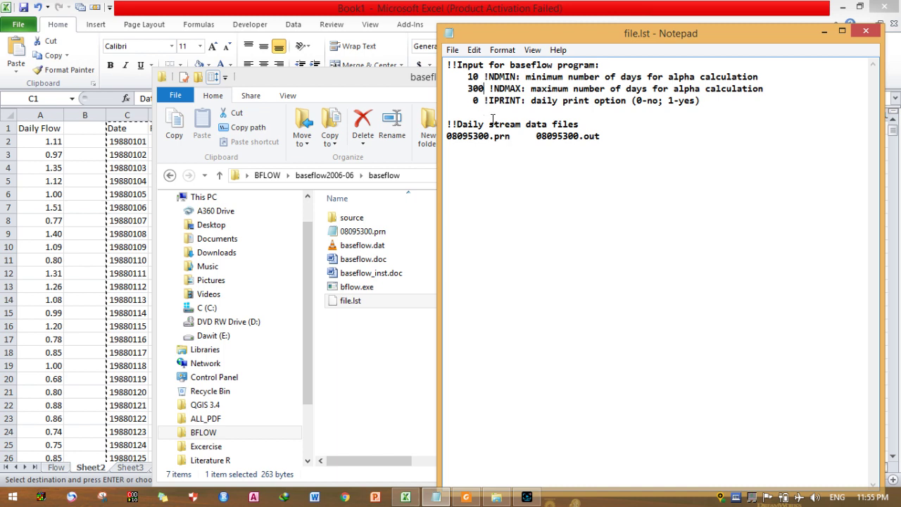
{"action": "left_click", "coordinate": [478, 101]}
{"action": "left_click_drag", "start_coordinate": [477, 104], "coordinate": [474, 102]}
{"action": "type", "text": "1"}
Check the output file name 08095300.out in file.lst, then save and close the file.
{"action": "left_click_drag", "start_coordinate": [535, 138], "coordinate": [580, 137]}
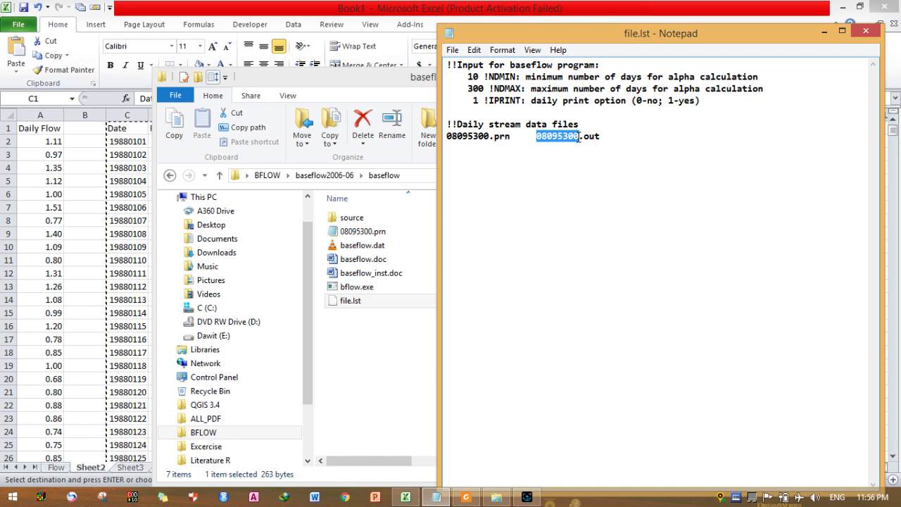
{"action": "left_click", "coordinate": [597, 167]}
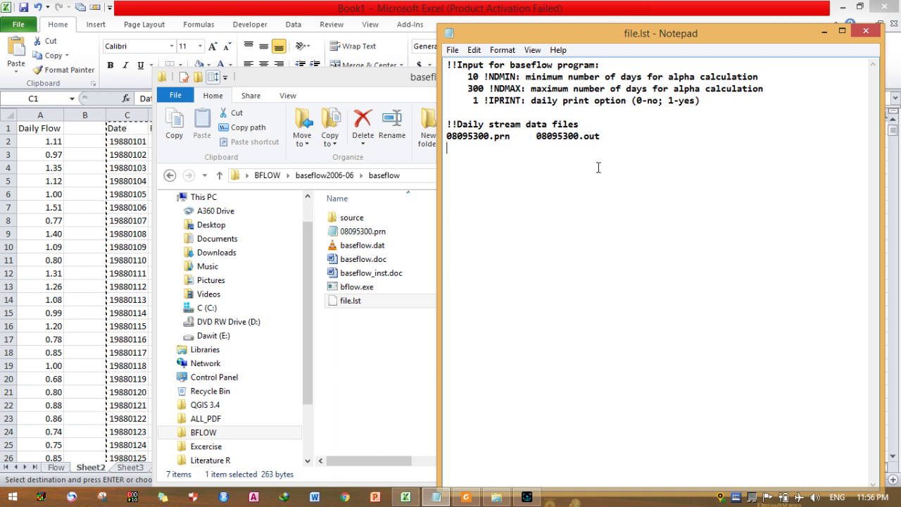
{"action": "left_click", "coordinate": [452, 51]}
{"action": "left_click", "coordinate": [461, 92]}
{"action": "left_click", "coordinate": [865, 33]}
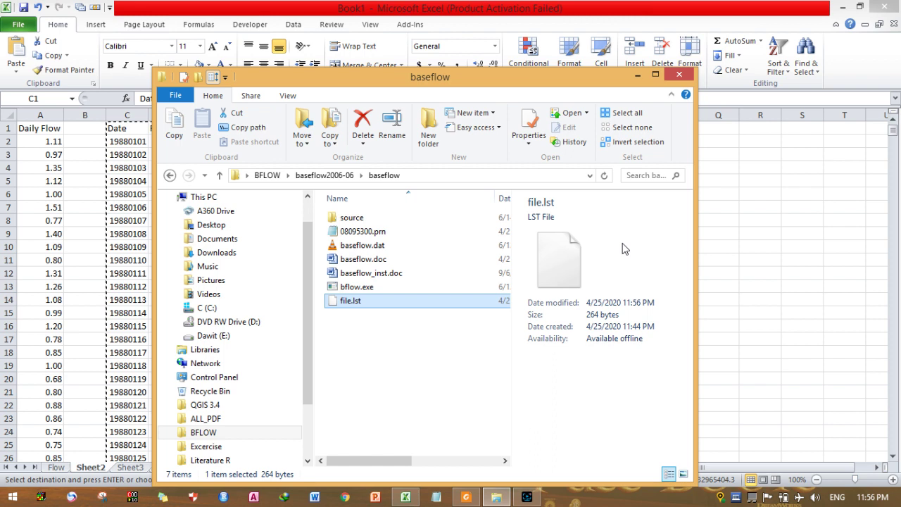
Run bflow.exe from the baseflow folder.
{"action": "left_click", "coordinate": [397, 292]}
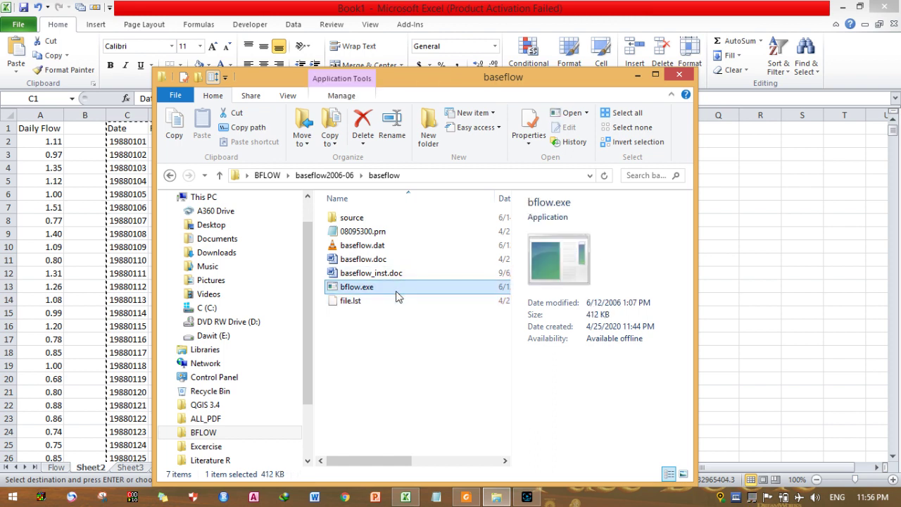
{"action": "right_click", "coordinate": [396, 297]}
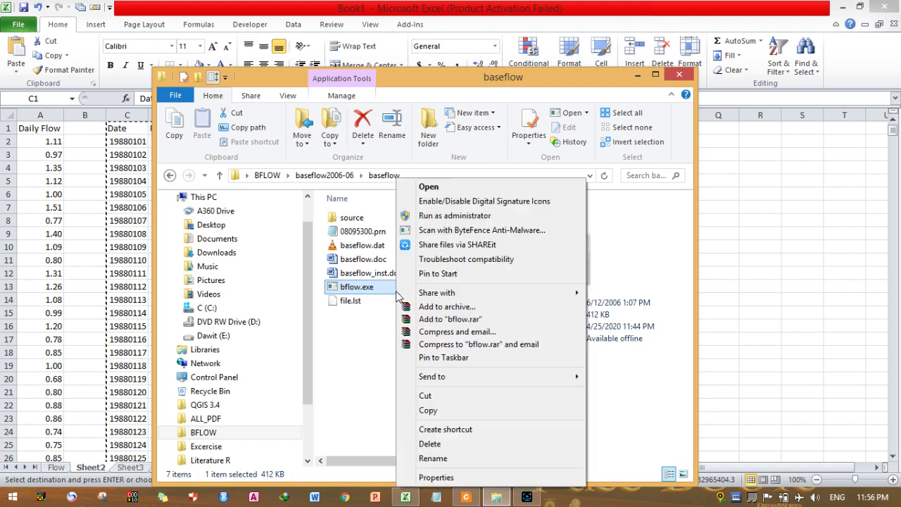
{"action": "left_click", "coordinate": [431, 188]}
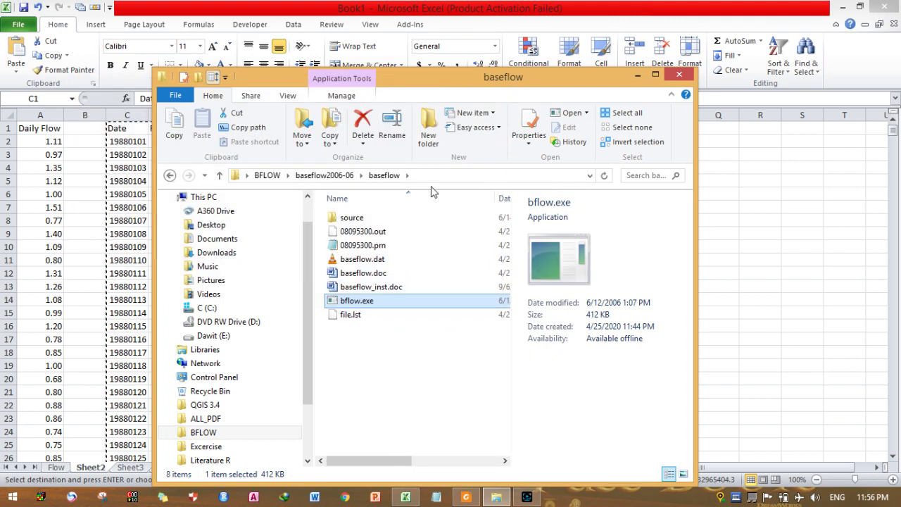
Open the output file 08095300.out from the baseflow folder in a new Notepad window.
{"action": "left_click", "coordinate": [393, 232]}
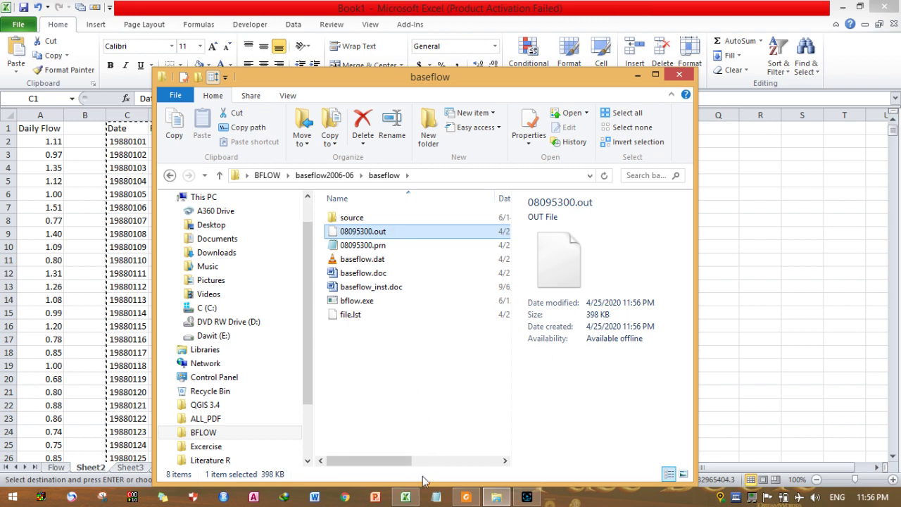
{"action": "mouse_move", "coordinate": [415, 498]}
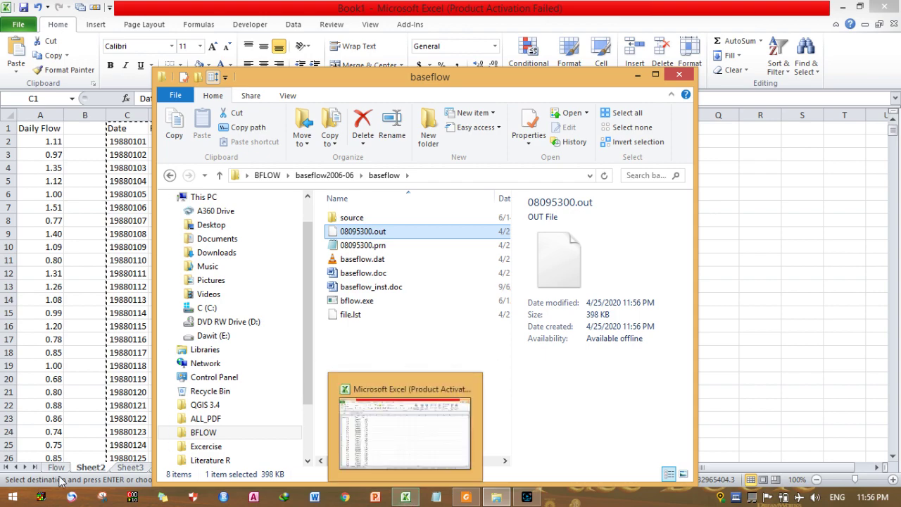
{"action": "left_click", "coordinate": [14, 498]}
{"action": "left_click", "coordinate": [18, 500]}
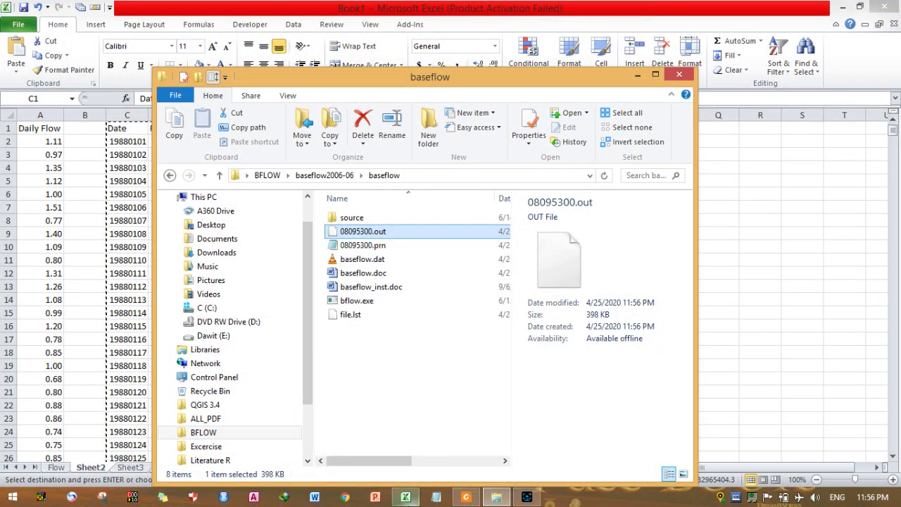
{"action": "left_click", "coordinate": [14, 497]}
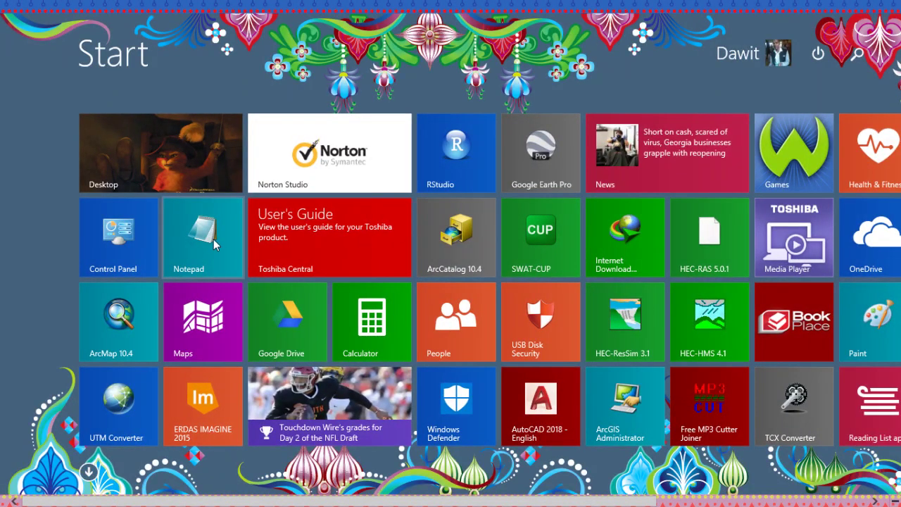
{"action": "left_click", "coordinate": [200, 246]}
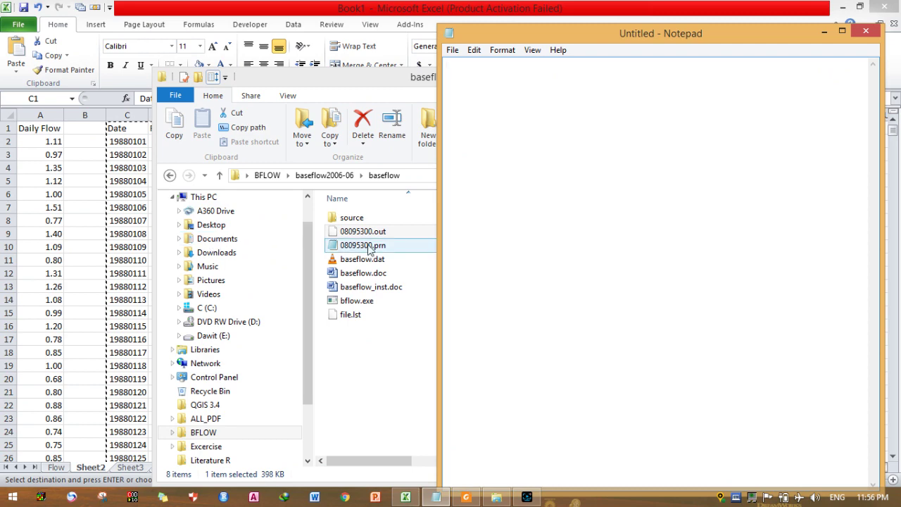
{"action": "left_click_drag", "start_coordinate": [370, 233], "coordinate": [532, 224]}
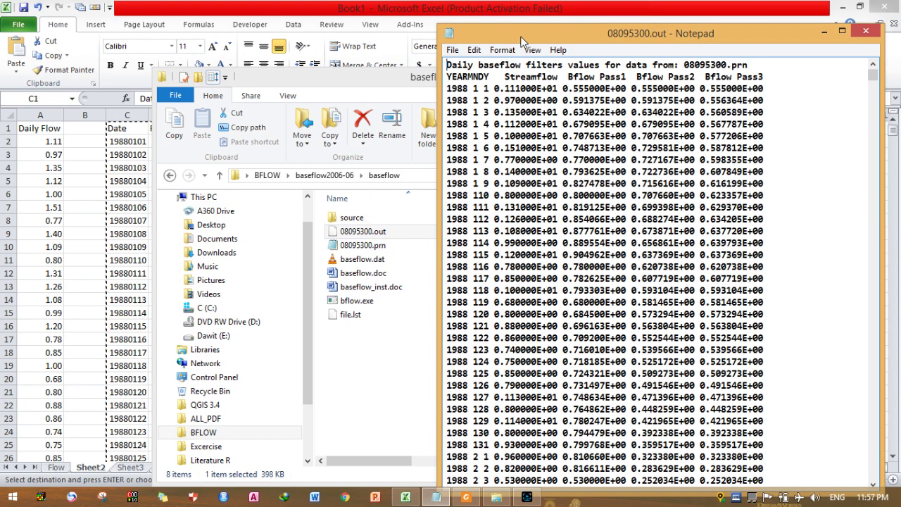
Select and copy the entire contents of 08095300.out.
{"action": "left_click", "coordinate": [448, 65]}
{"action": "left_click_drag", "start_coordinate": [448, 65], "coordinate": [475, 97]}
{"action": "key", "text": "ctrl+a"}
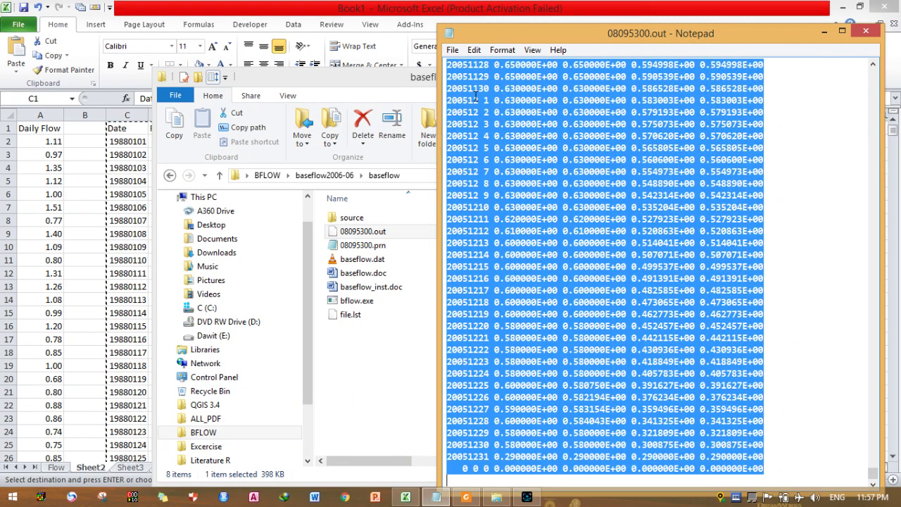
{"action": "right_click", "coordinate": [595, 167]}
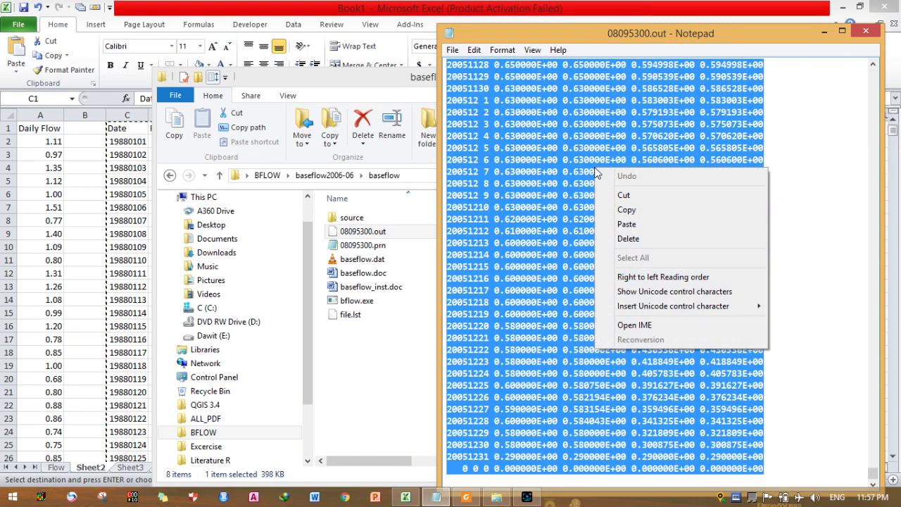
{"action": "left_click", "coordinate": [618, 208]}
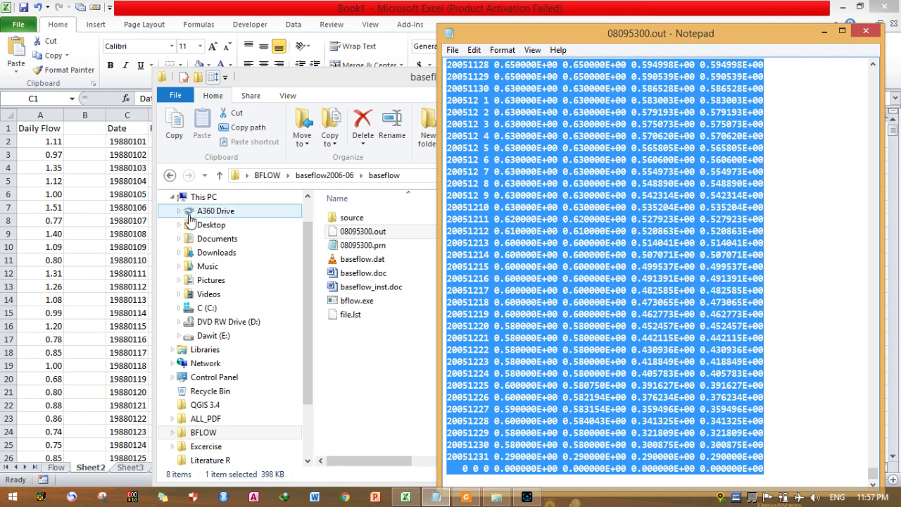
Switch to the Excel workbook and paste the copied baseflow output as text only into A1 of Sheet3.
{"action": "left_click", "coordinate": [214, 6]}
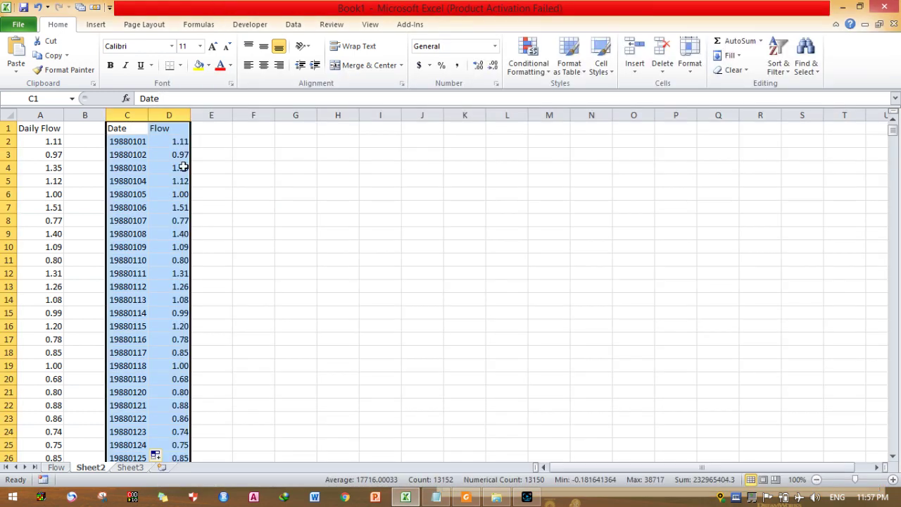
{"action": "left_click", "coordinate": [134, 471]}
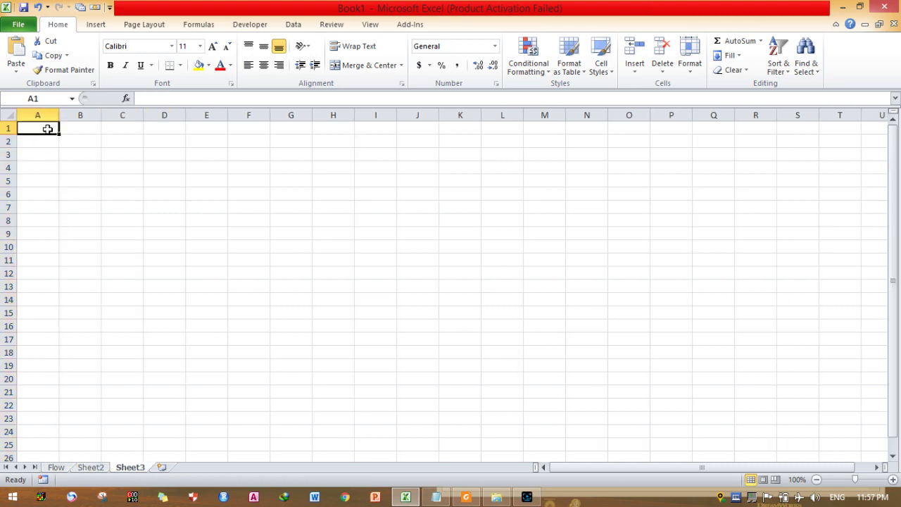
{"action": "left_click", "coordinate": [16, 71]}
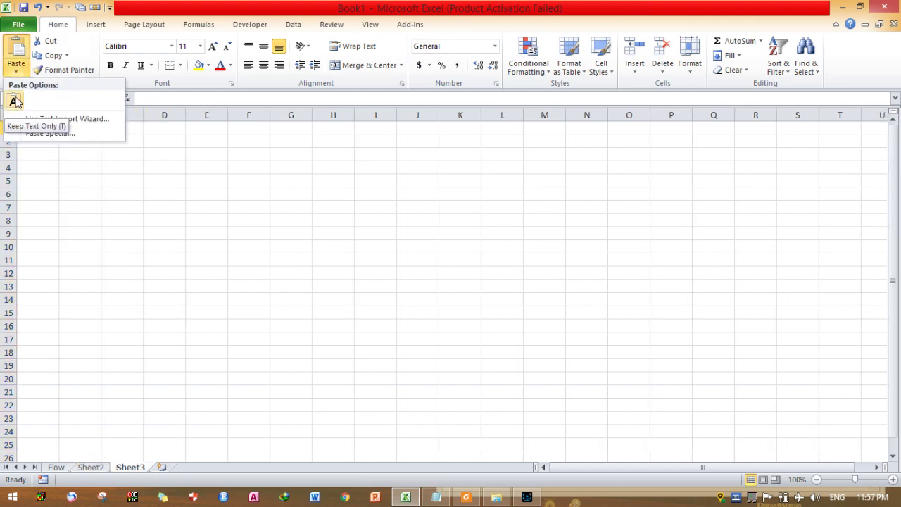
{"action": "left_click", "coordinate": [15, 99]}
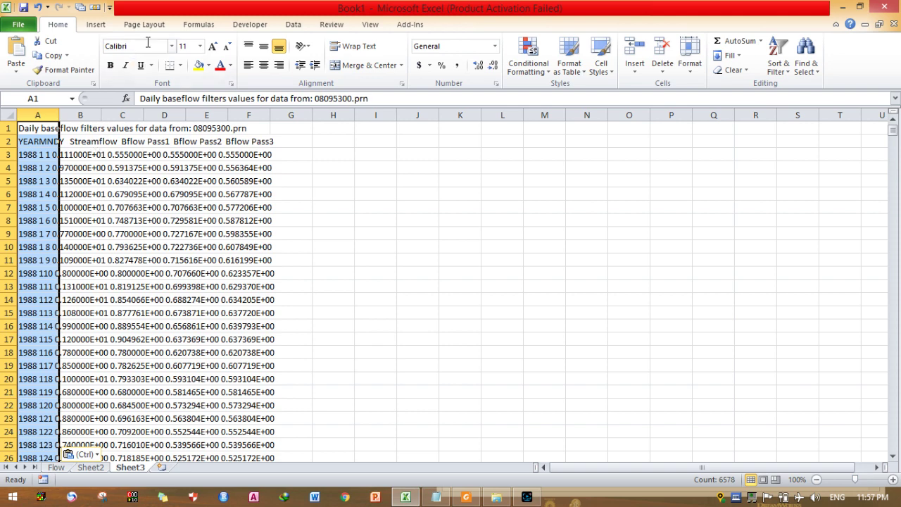
Split column A with fixed-width Text to Columns, moving the second break to position 6 and the third to position 9.
{"action": "left_click", "coordinate": [293, 25]}
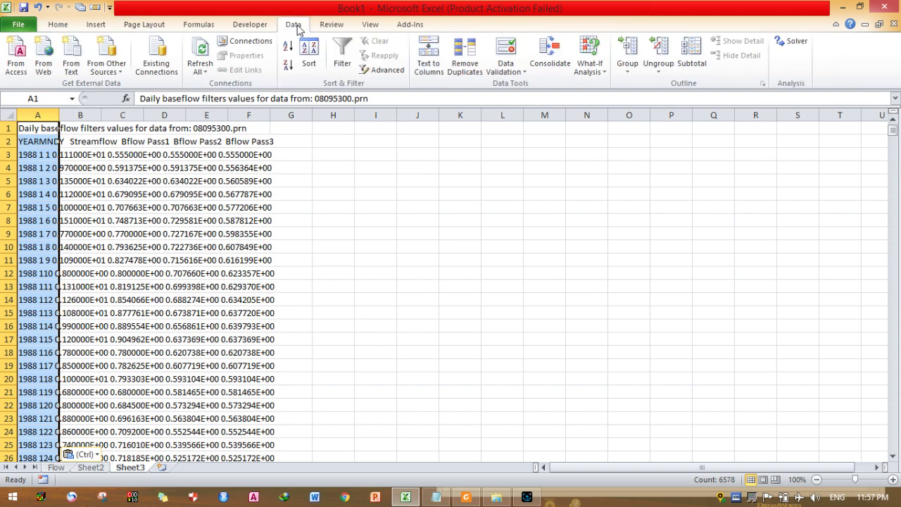
{"action": "left_click", "coordinate": [442, 57]}
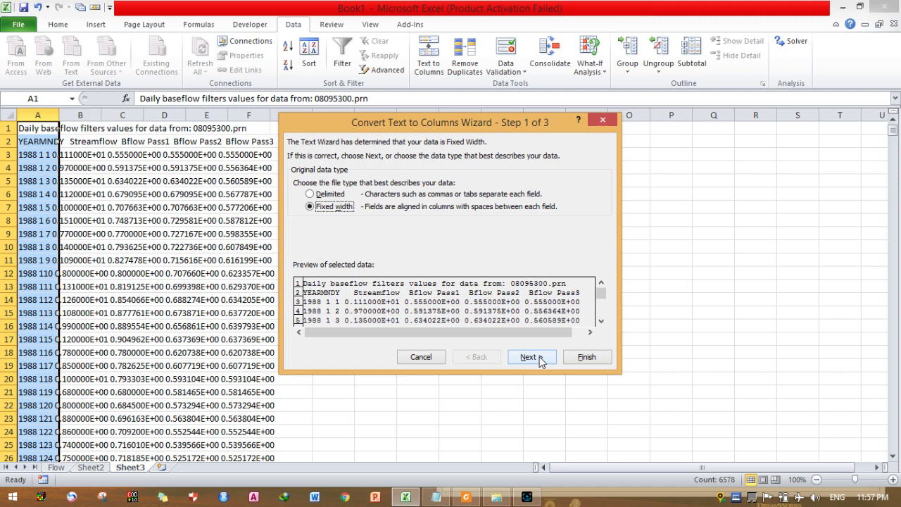
{"action": "left_click", "coordinate": [529, 357]}
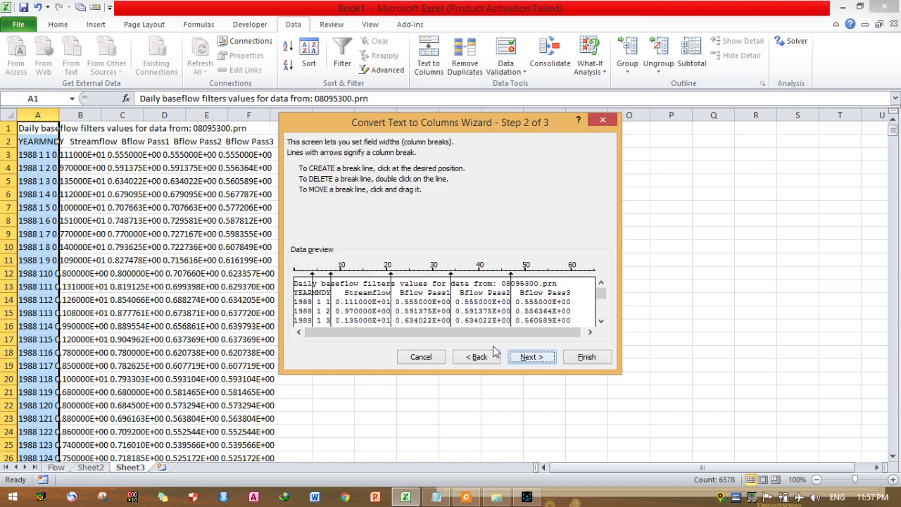
{"action": "left_click_drag", "start_coordinate": [332, 278], "coordinate": [327, 279]}
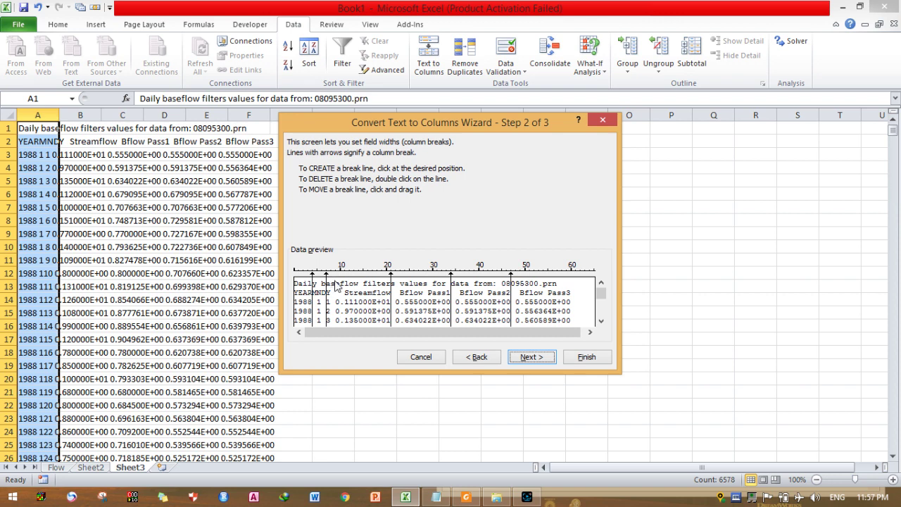
{"action": "left_click_drag", "start_coordinate": [326, 276], "coordinate": [321, 278]}
{"action": "left_click_drag", "start_coordinate": [391, 274], "coordinate": [335, 283]}
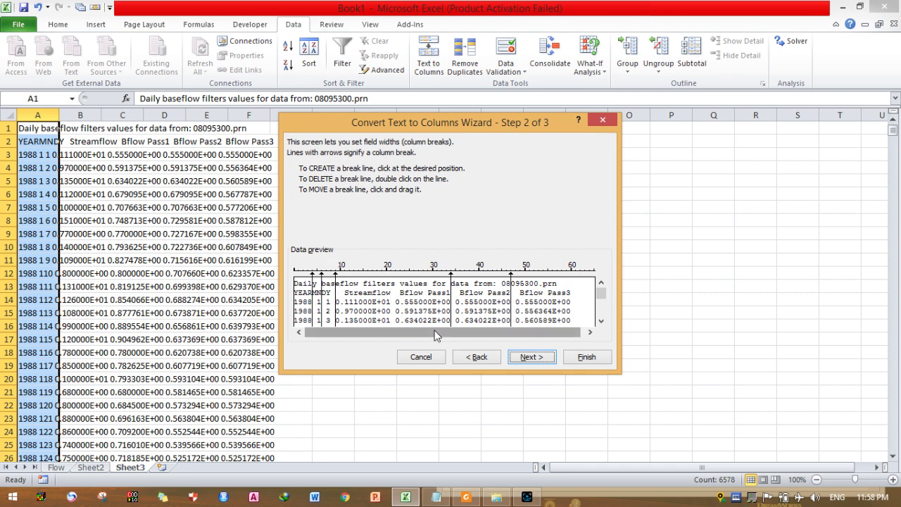
{"action": "left_click", "coordinate": [531, 357]}
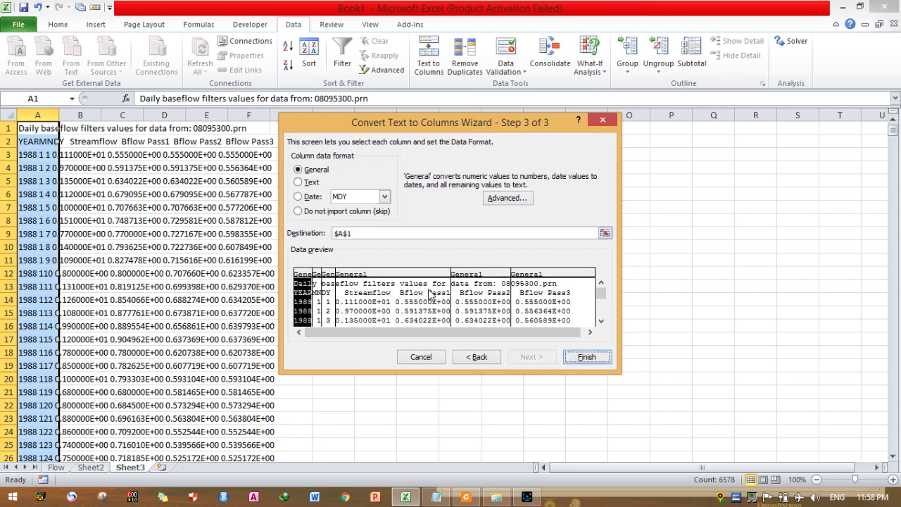
{"action": "left_click", "coordinate": [577, 359]}
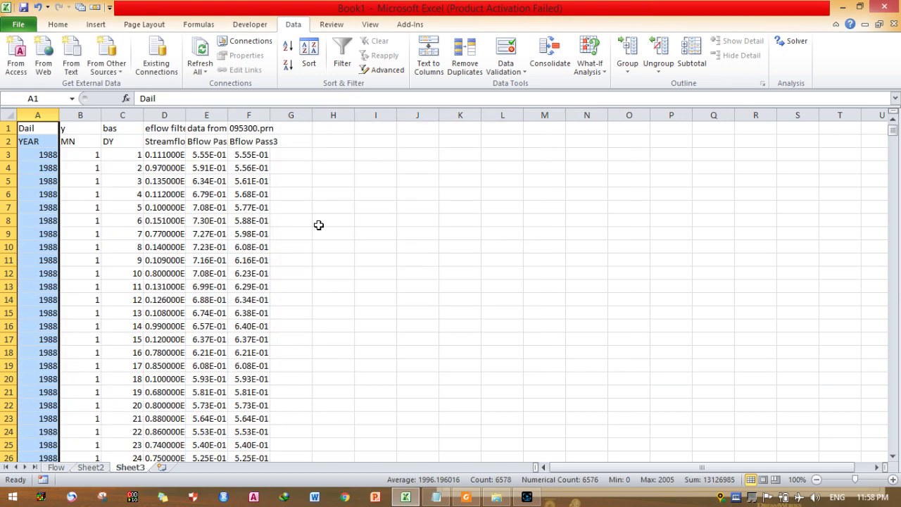
Check the split values in row 3 and autofit the widths of columns D, E and F.
{"action": "left_click", "coordinate": [83, 152]}
{"action": "left_click", "coordinate": [53, 157]}
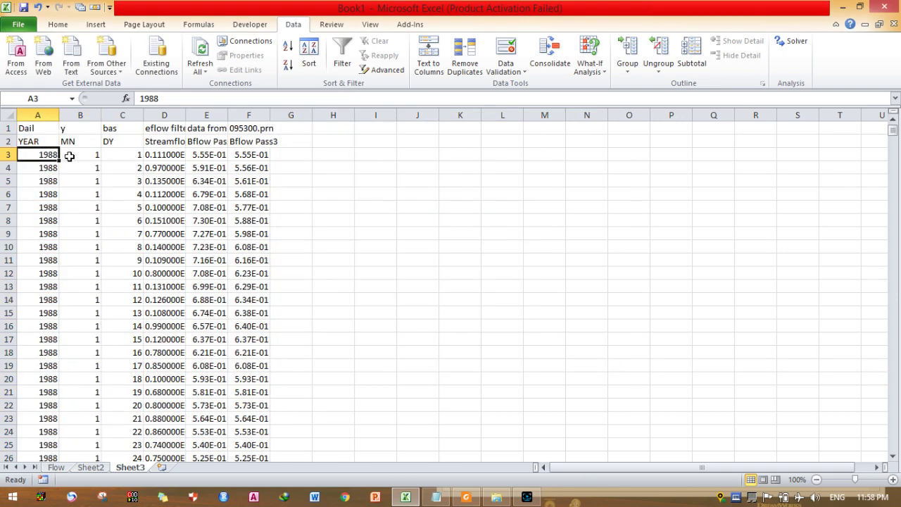
{"action": "left_click", "coordinate": [77, 152]}
{"action": "left_click", "coordinate": [124, 151]}
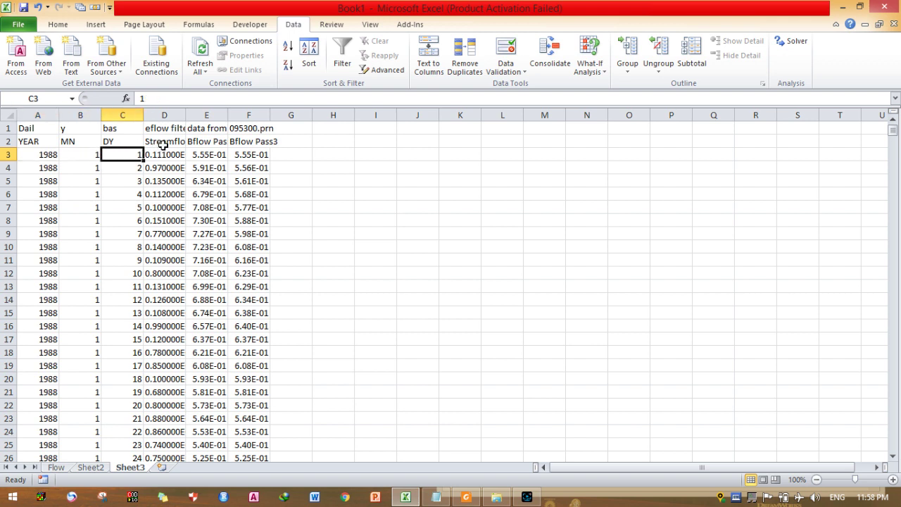
{"action": "left_click", "coordinate": [167, 154]}
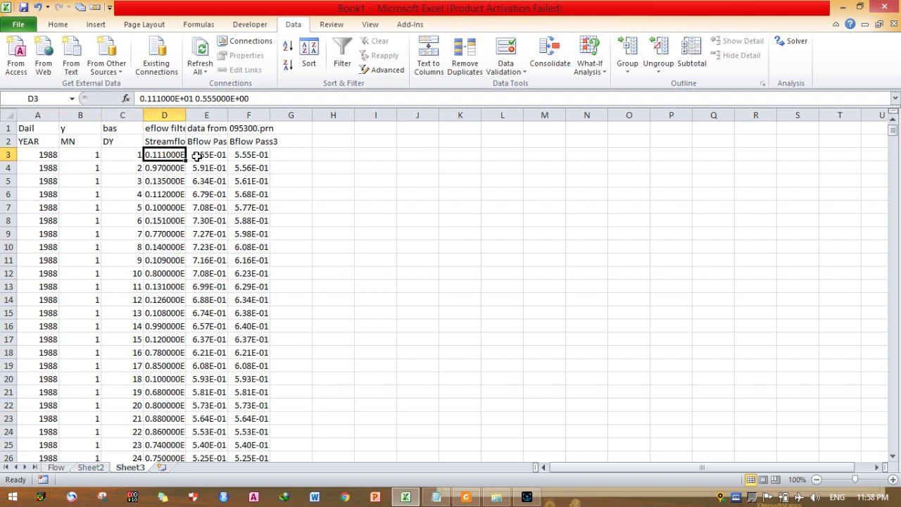
{"action": "double_click", "coordinate": [269, 115]}
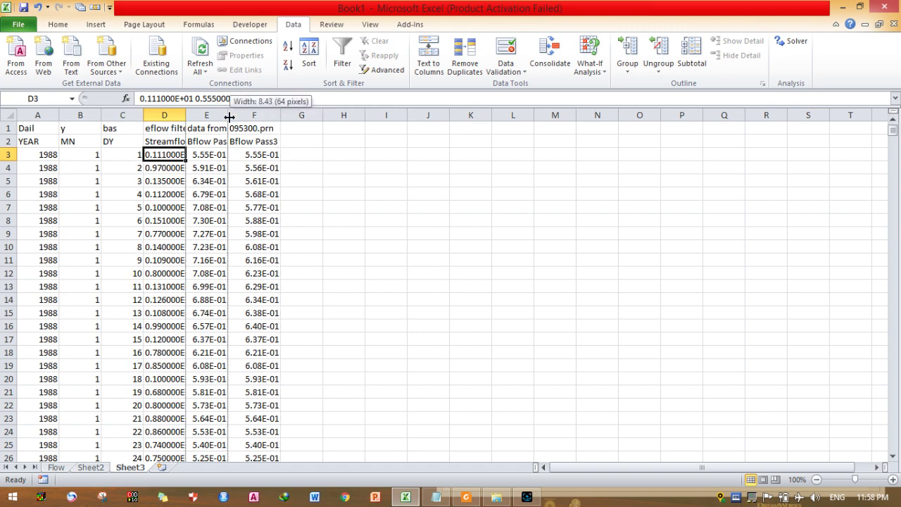
{"action": "double_click", "coordinate": [227, 114]}
{"action": "left_click", "coordinate": [184, 123]}
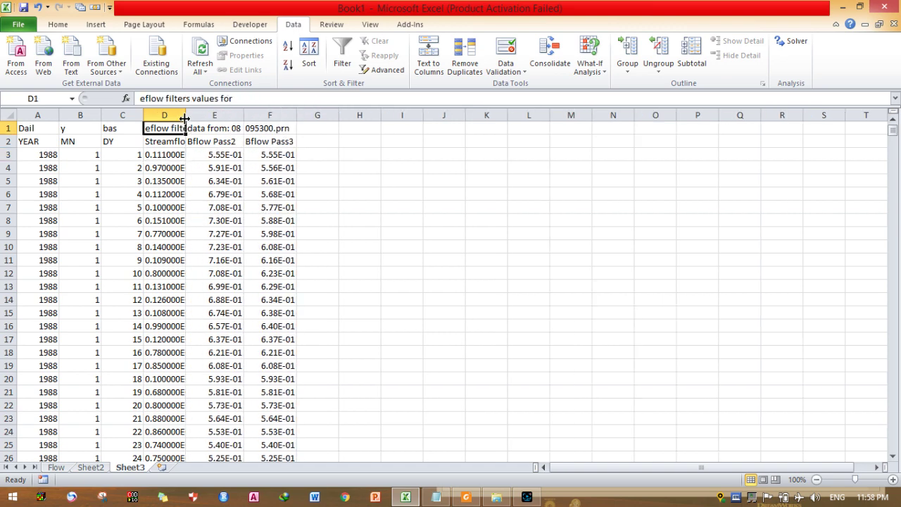
{"action": "double_click", "coordinate": [185, 115]}
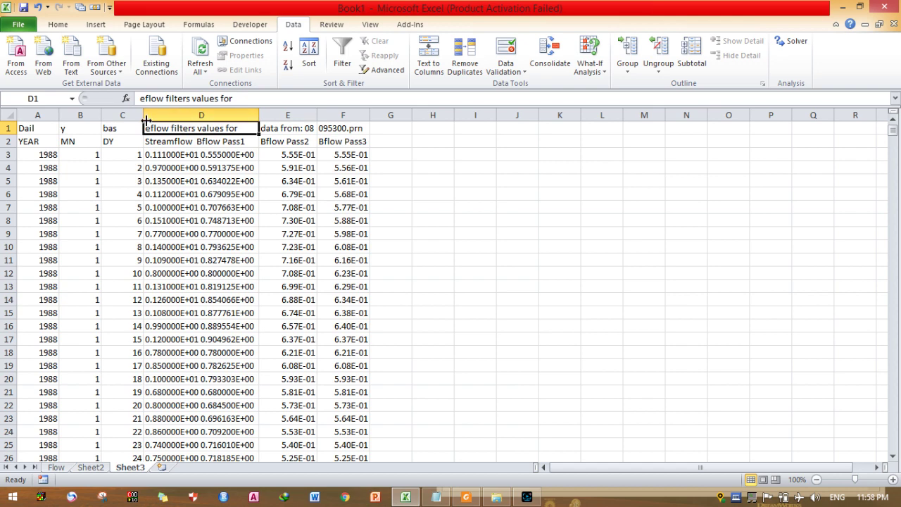
{"action": "left_click", "coordinate": [222, 154]}
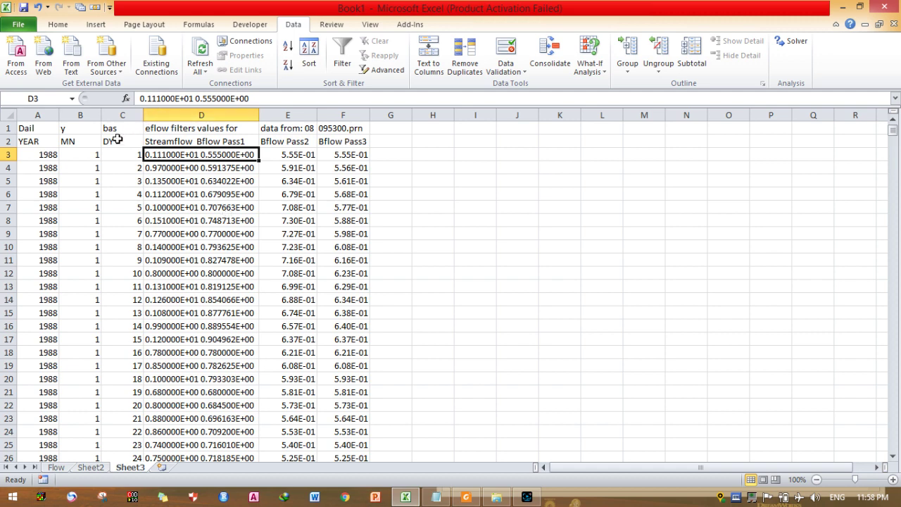
Undo the column width changes and the fixed-width split of column A.
{"action": "left_click", "coordinate": [40, 7]}
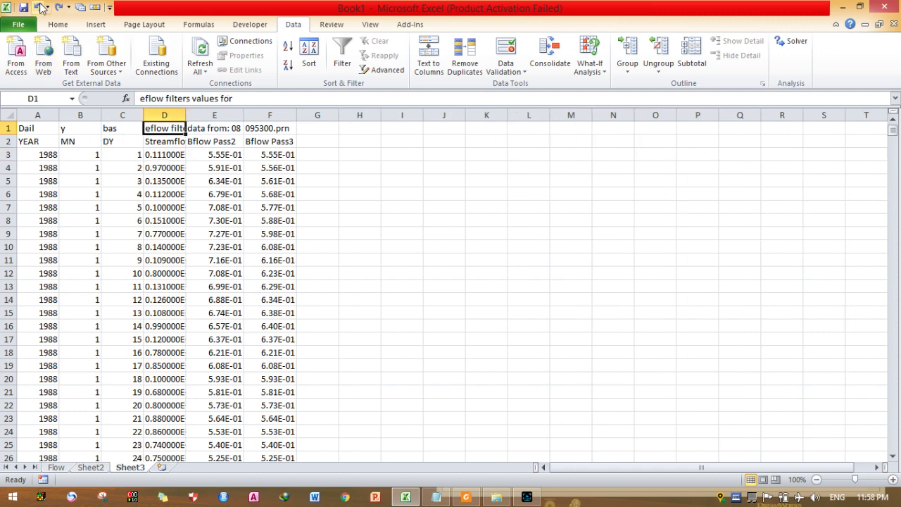
{"action": "left_click", "coordinate": [42, 7]}
{"action": "left_click", "coordinate": [40, 7]}
{"action": "left_click", "coordinate": [40, 7]}
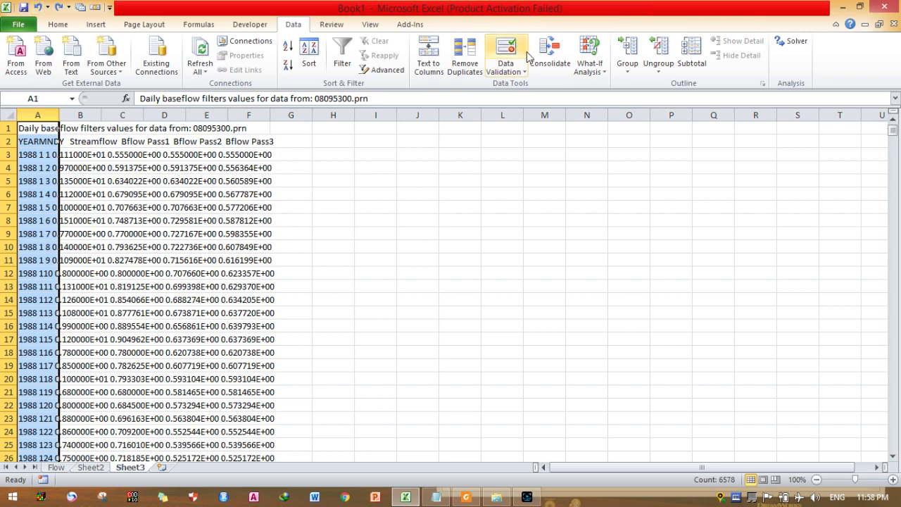
Try splitting column A as delimited text with tab and space delimiters in General format, and undo that split.
{"action": "left_click", "coordinate": [428, 53]}
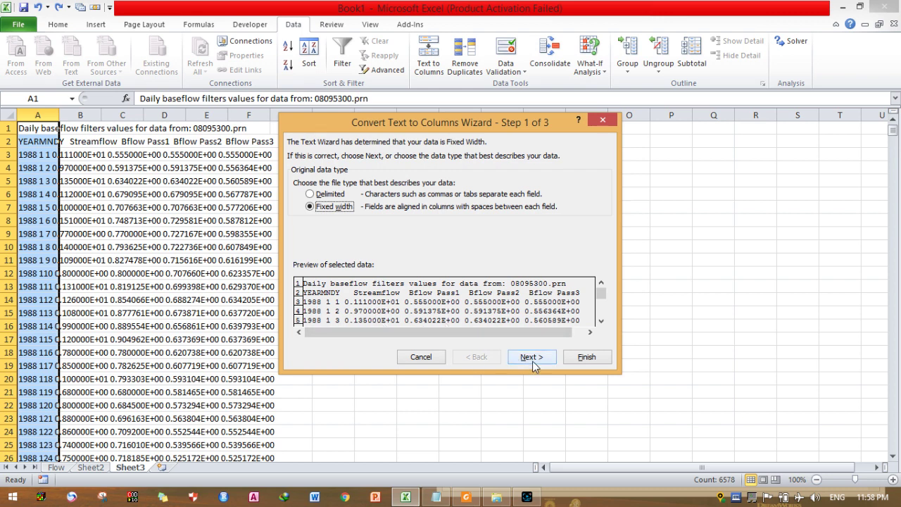
{"action": "left_click", "coordinate": [326, 197]}
{"action": "left_click", "coordinate": [532, 357]}
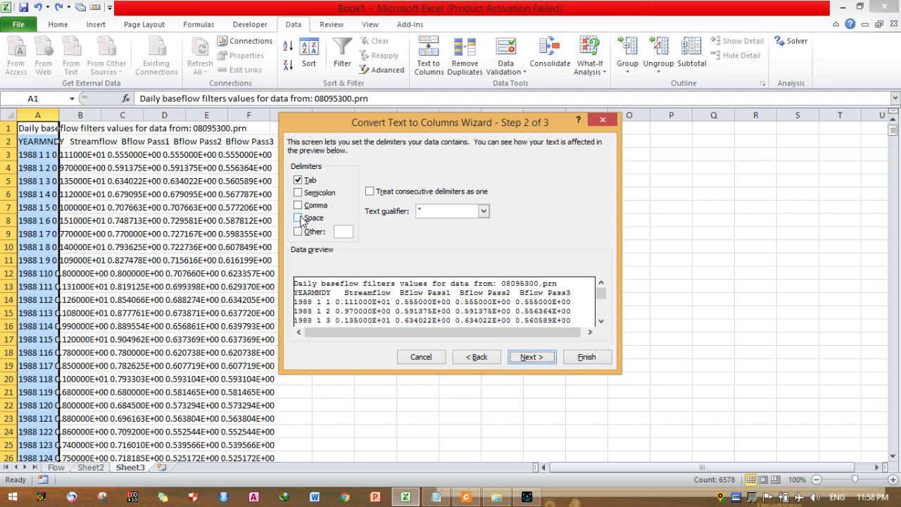
{"action": "left_click", "coordinate": [299, 218]}
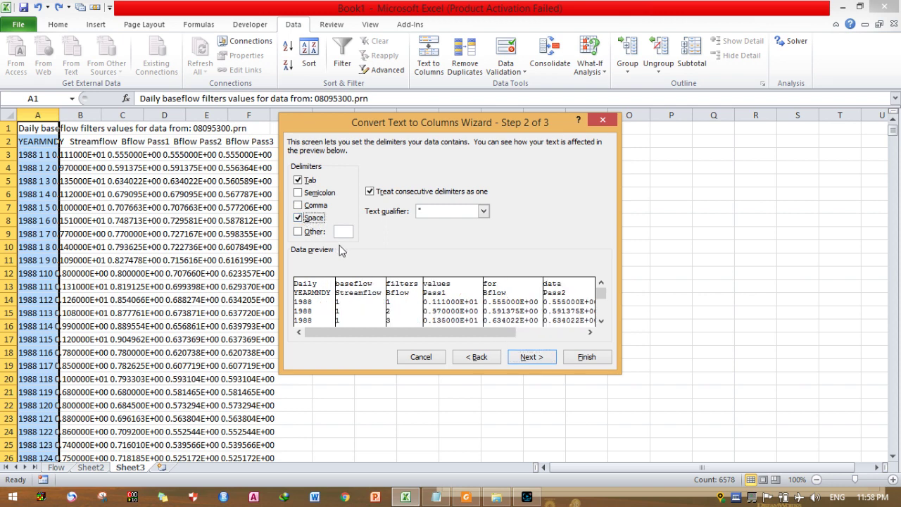
{"action": "left_click", "coordinate": [540, 357]}
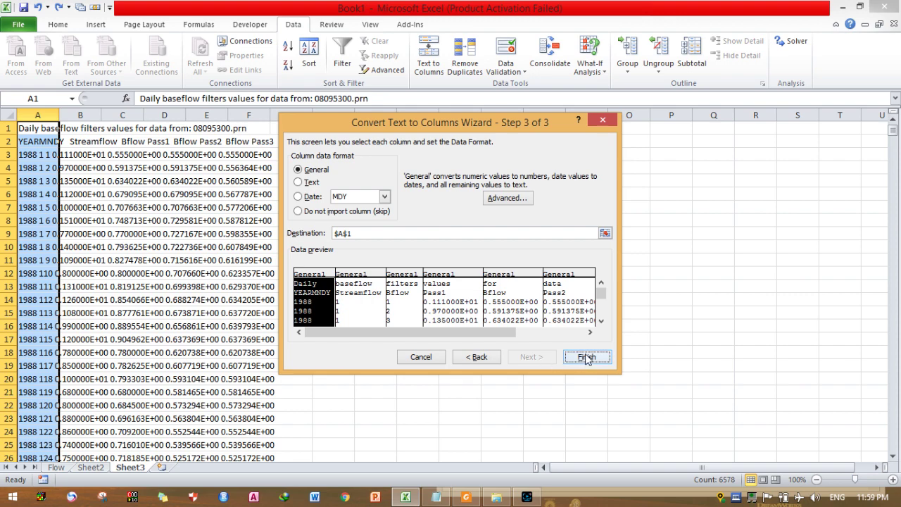
{"action": "left_click", "coordinate": [587, 358]}
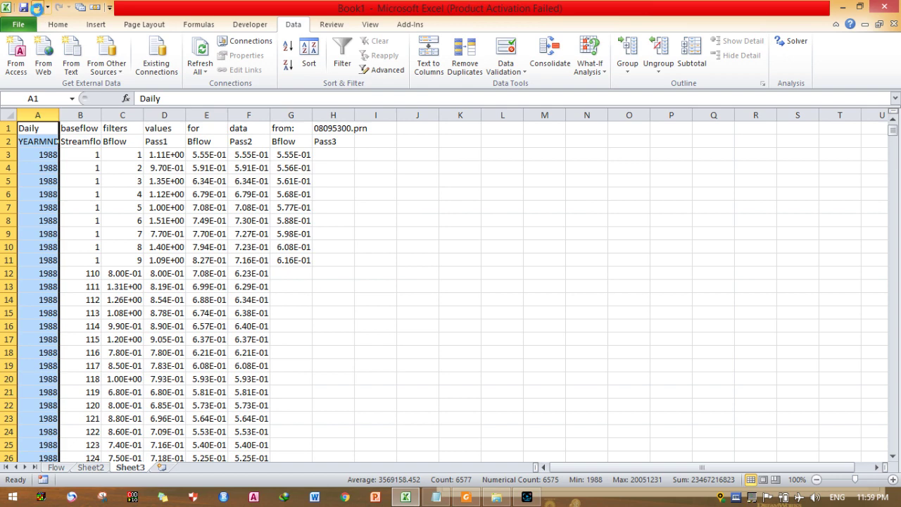
{"action": "left_click", "coordinate": [37, 7]}
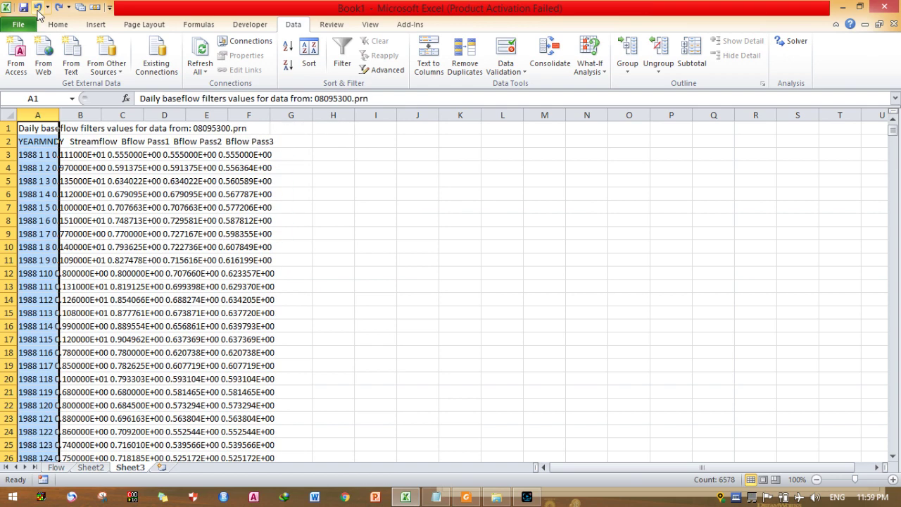
Split column A with fixed-width Text to Columns, keeping the suggested column breaks and the General format.
{"action": "left_click", "coordinate": [426, 70]}
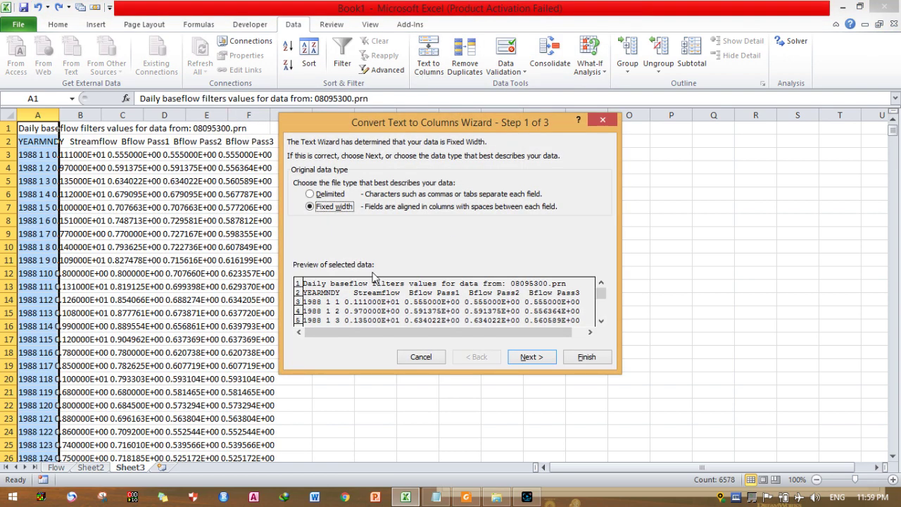
{"action": "left_click", "coordinate": [549, 359]}
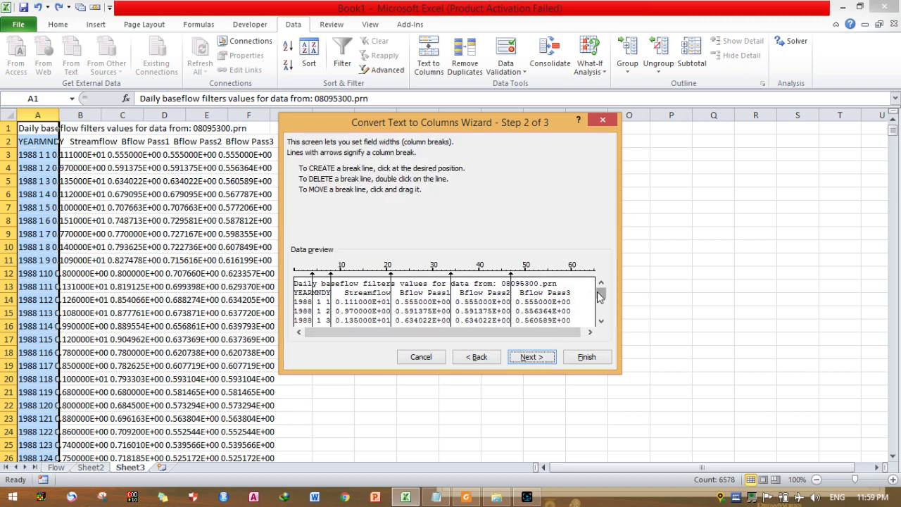
{"action": "left_click", "coordinate": [545, 358]}
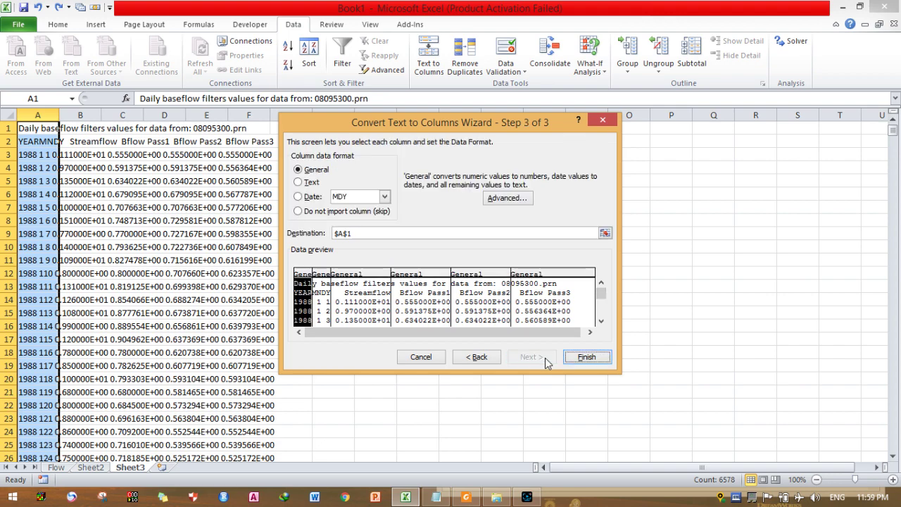
{"action": "left_click", "coordinate": [584, 357]}
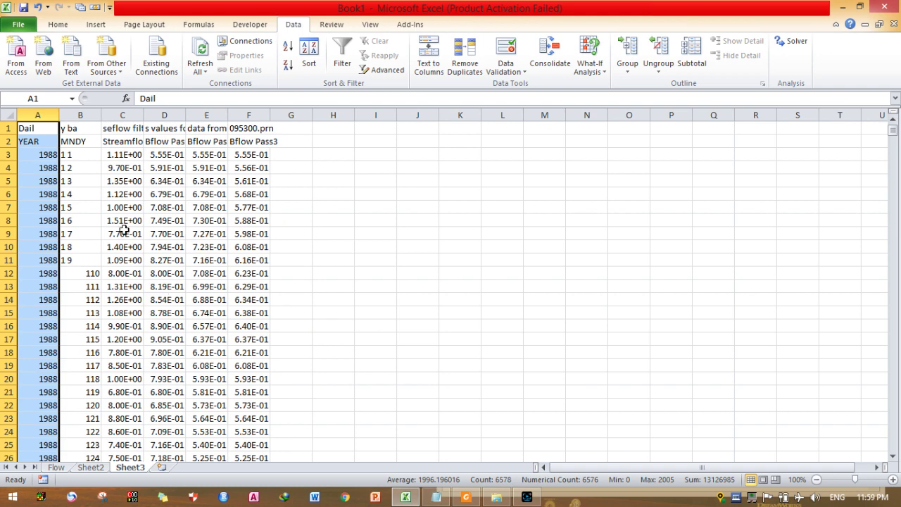
Autofit the widths of columns C to F to their streamflow and baseflow pass contents.
{"action": "left_click", "coordinate": [85, 114]}
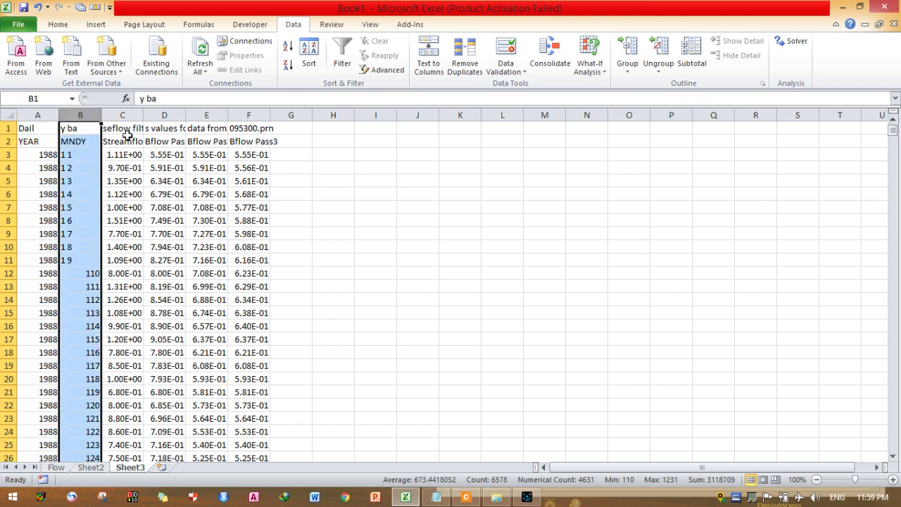
{"action": "double_click", "coordinate": [143, 115]}
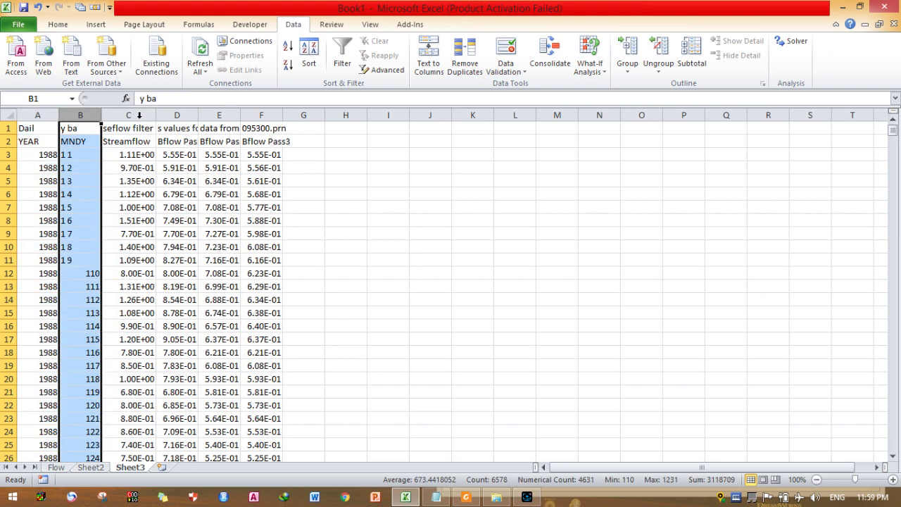
{"action": "double_click", "coordinate": [197, 115]}
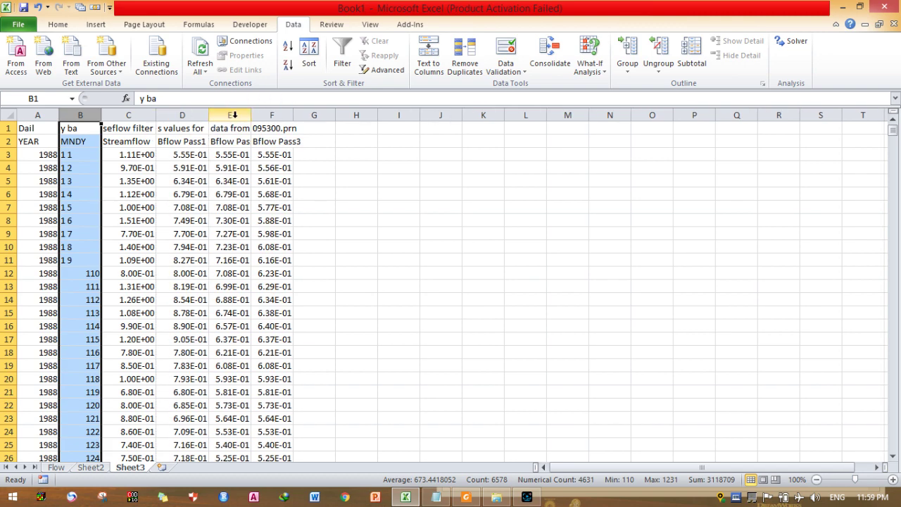
{"action": "double_click", "coordinate": [250, 116]}
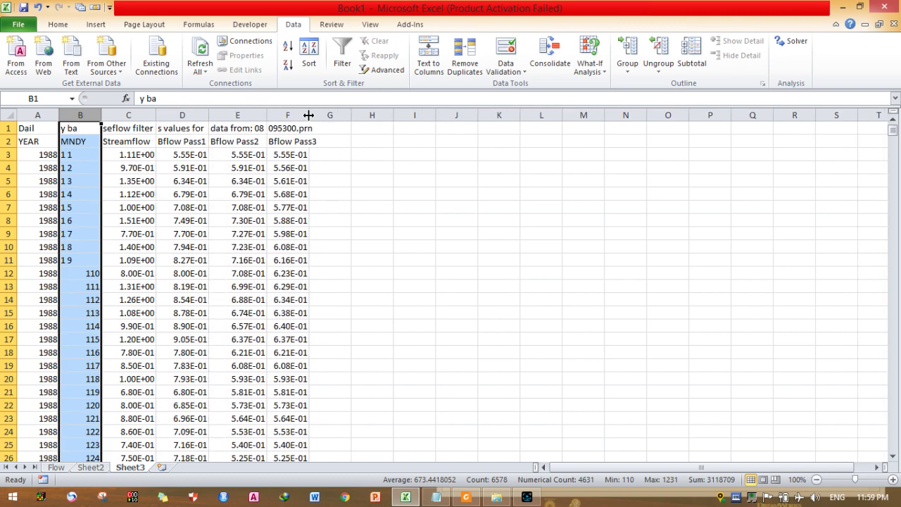
{"action": "double_click", "coordinate": [308, 115]}
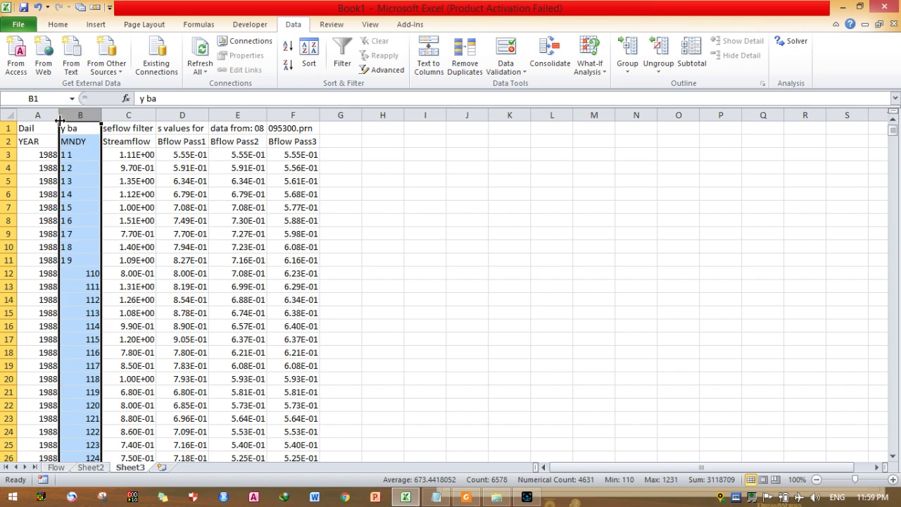
Delete the YEAR and MNDY columns from Sheet3 and select the Streamflow header cell.
{"action": "left_click_drag", "start_coordinate": [49, 109], "coordinate": [73, 109]}
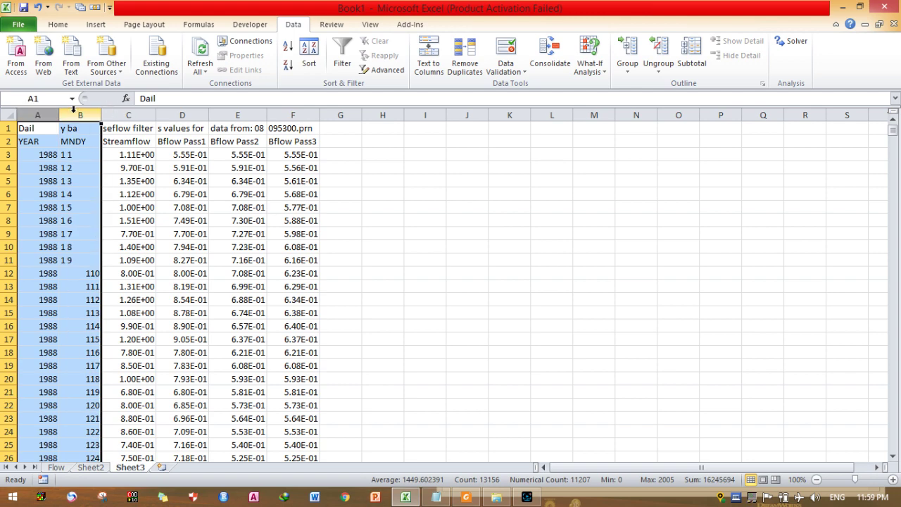
{"action": "right_click", "coordinate": [74, 109]}
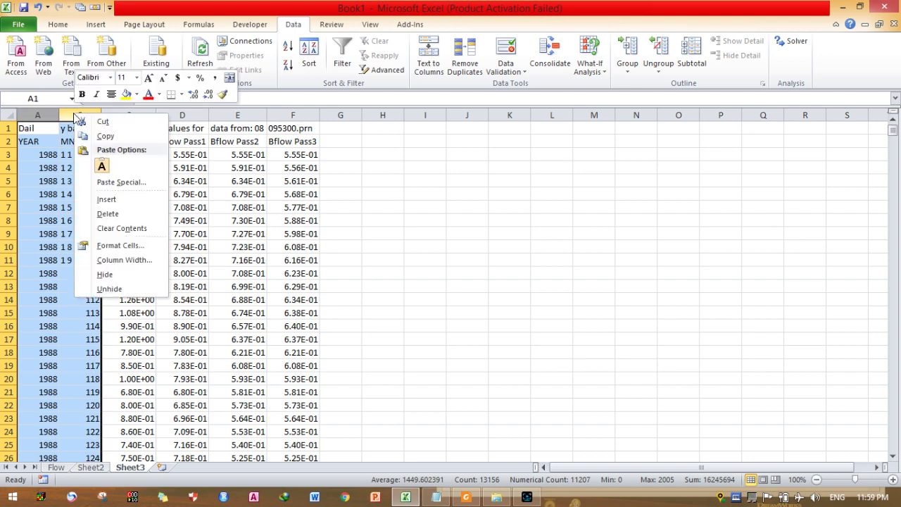
{"action": "left_click", "coordinate": [107, 213]}
{"action": "left_click", "coordinate": [53, 177]}
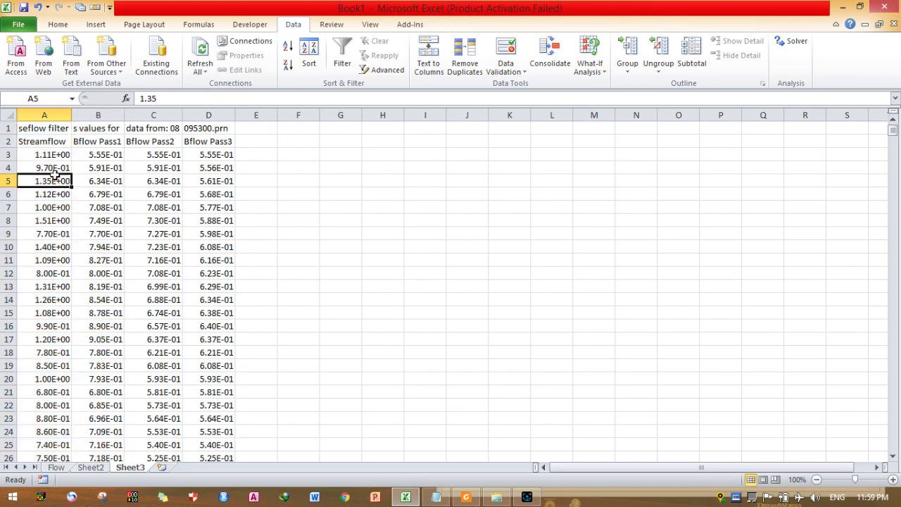
{"action": "left_click", "coordinate": [52, 143]}
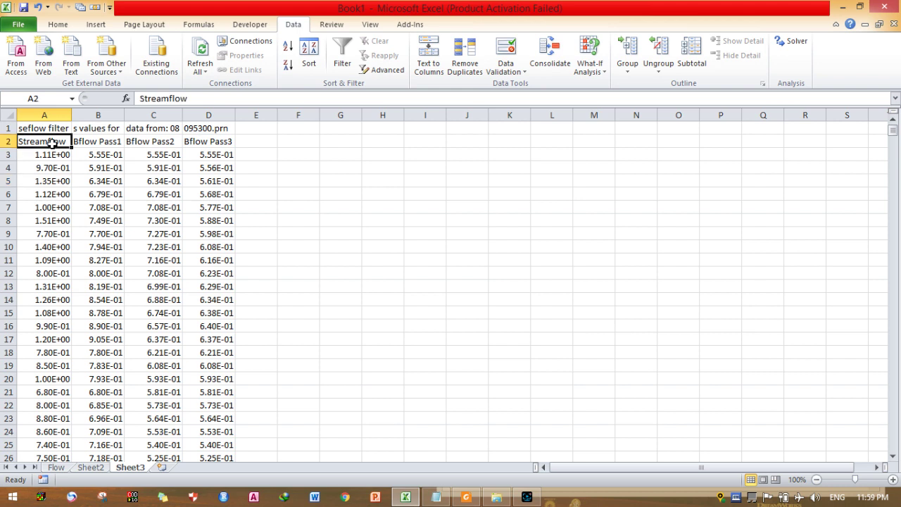
Insert a blank column before the Streamflow column in Sheet3.
{"action": "left_click", "coordinate": [64, 168]}
{"action": "left_click", "coordinate": [51, 112]}
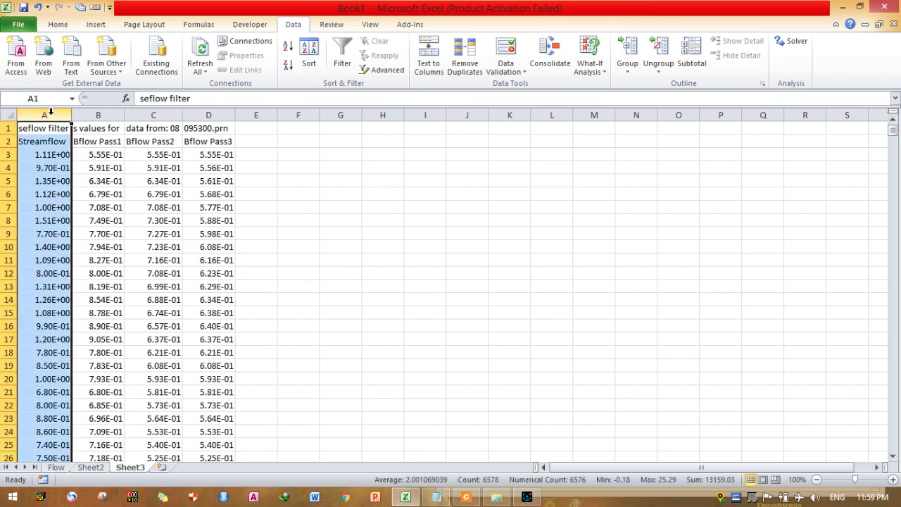
{"action": "right_click", "coordinate": [51, 114]}
{"action": "left_click", "coordinate": [83, 202]}
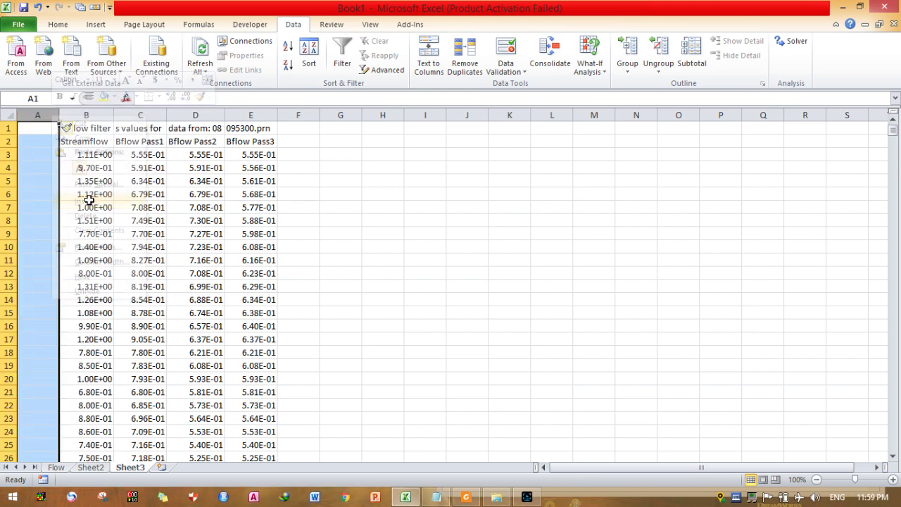
Enter 1 and 2 in A3 and A4 and fill the number series down column A alongside the streamflow data.
{"action": "left_click", "coordinate": [47, 154]}
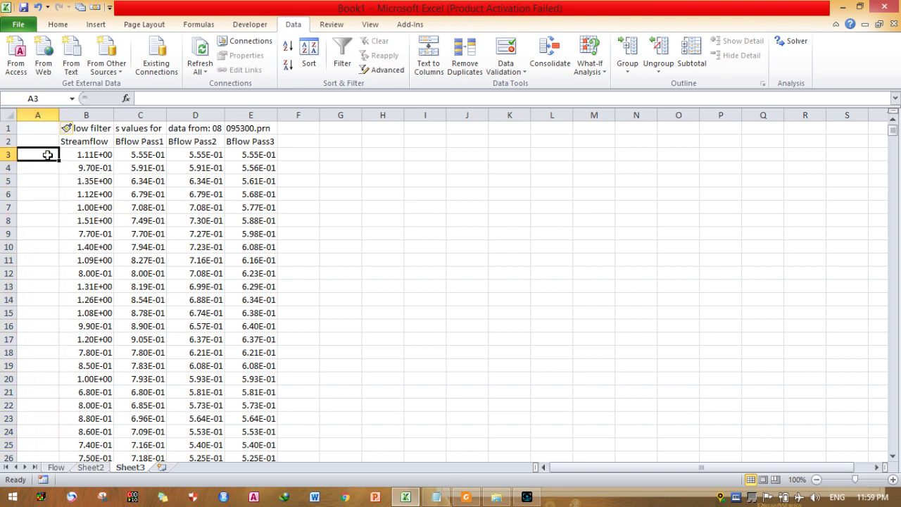
{"action": "type", "text": "1"}
{"action": "key", "text": "Return"}
{"action": "type", "text": "2"}
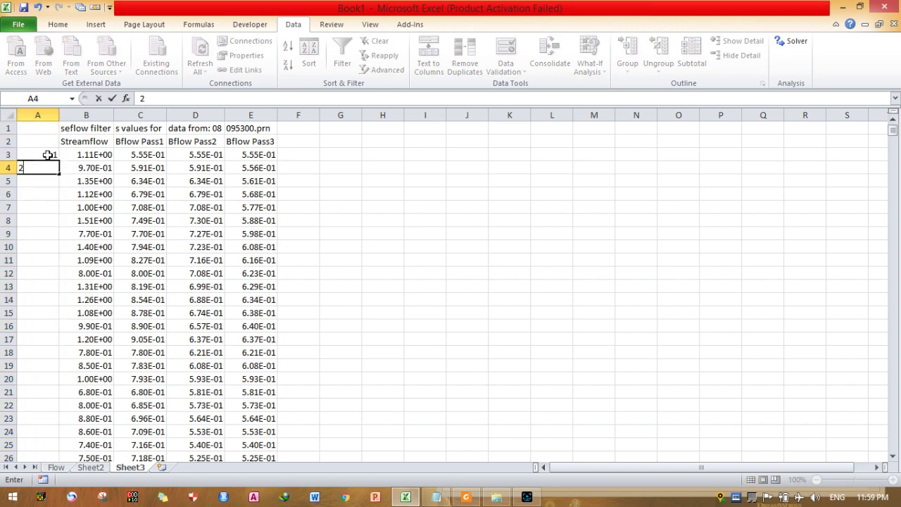
{"action": "key", "text": "Return"}
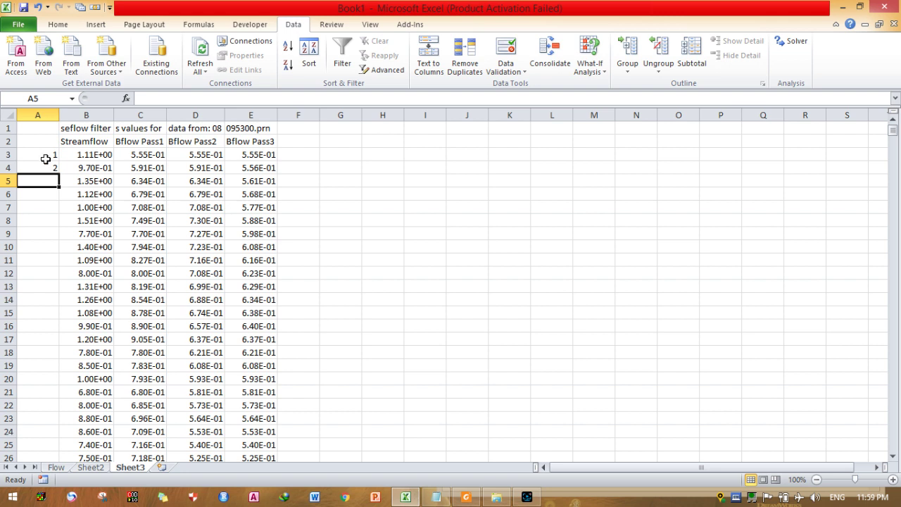
{"action": "left_click_drag", "start_coordinate": [45, 156], "coordinate": [45, 168]}
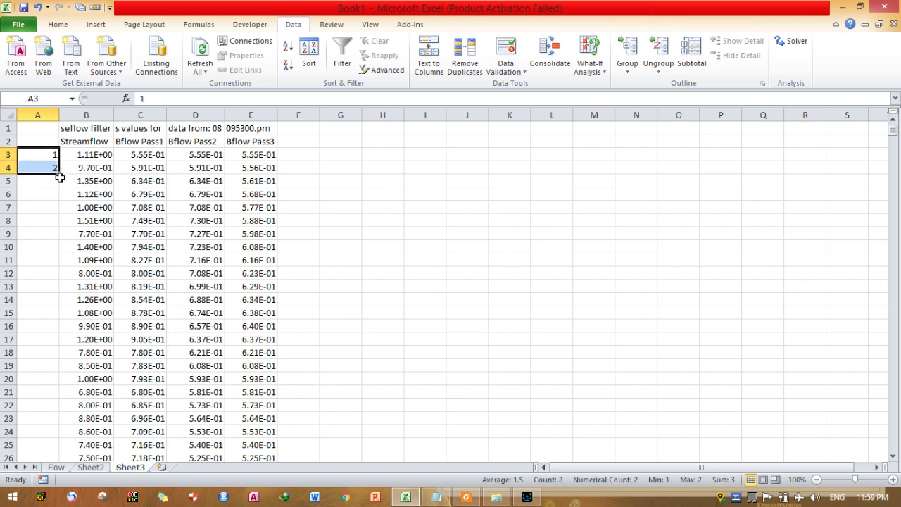
{"action": "double_click", "coordinate": [60, 175]}
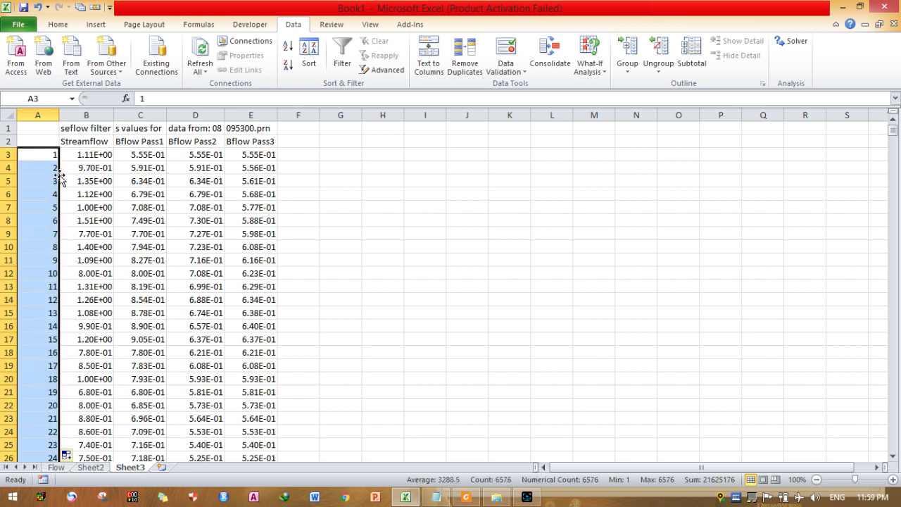
Enter Date as the header of the numbered column in A2.
{"action": "left_click", "coordinate": [48, 139]}
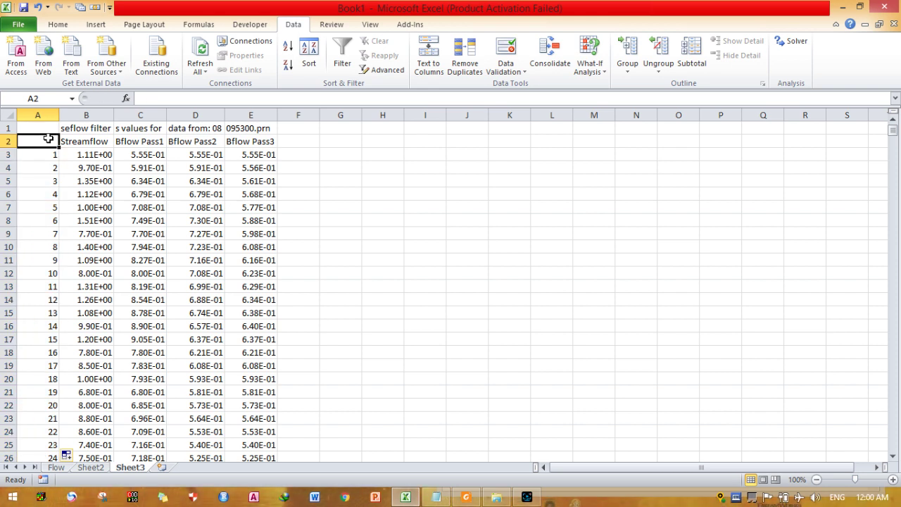
{"action": "type", "text": "Date"}
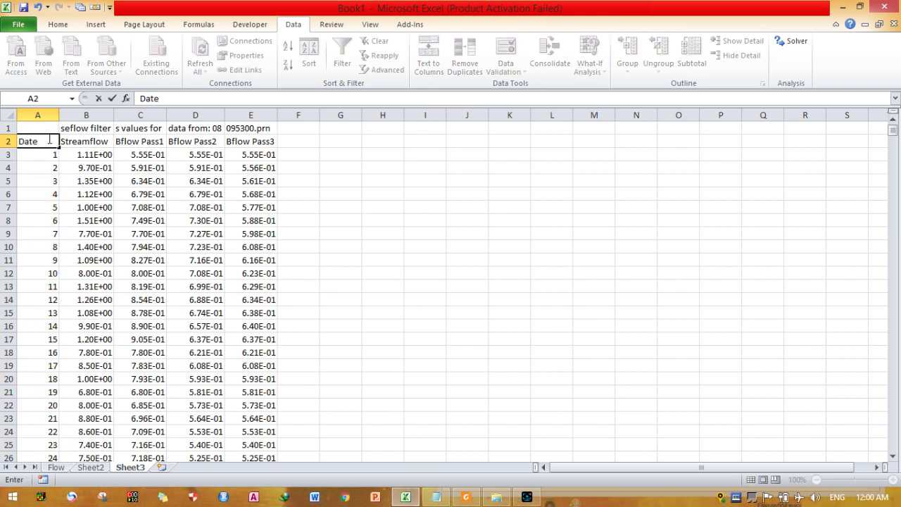
{"action": "left_click", "coordinate": [62, 178]}
Insert a Scatter with Smooth Lines chart of the Sheet3 data and widen it to span about columns D to R.
{"action": "left_click", "coordinate": [47, 143]}
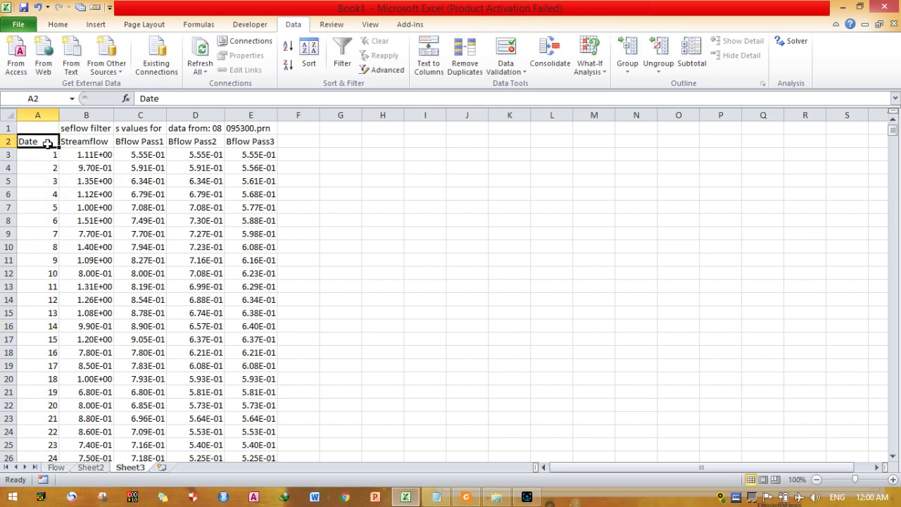
{"action": "left_click", "coordinate": [59, 24]}
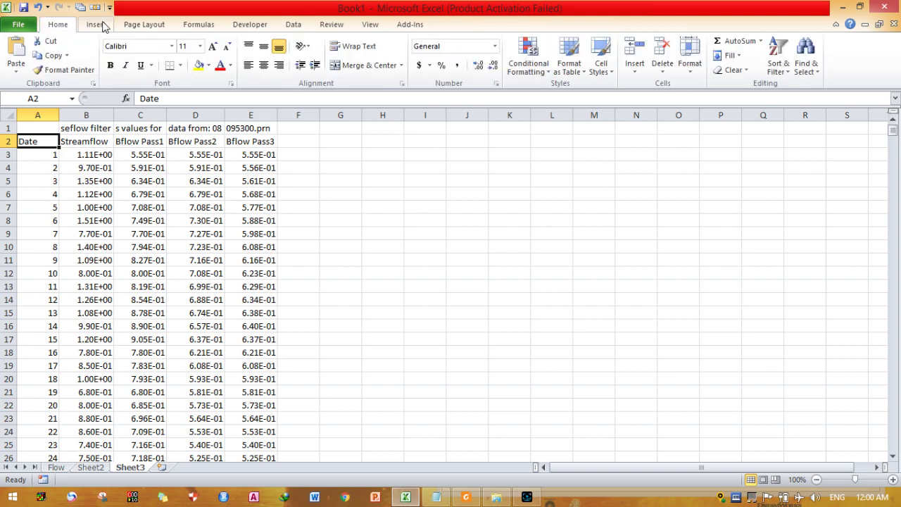
{"action": "left_click", "coordinate": [102, 26]}
{"action": "left_click", "coordinate": [285, 73]}
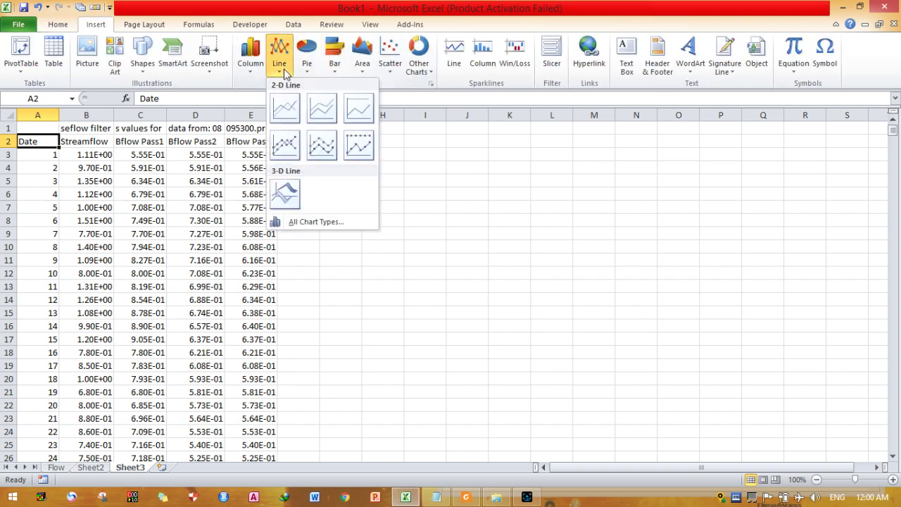
{"action": "left_click", "coordinate": [392, 76]}
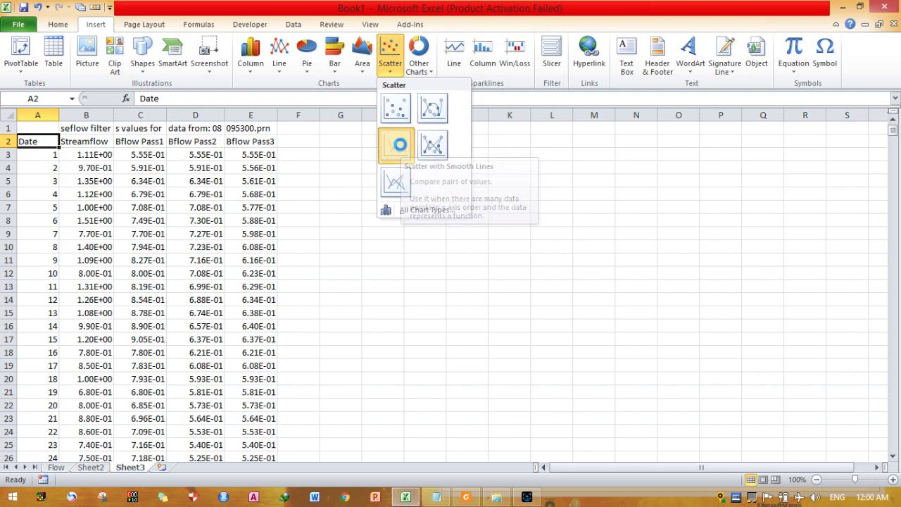
{"action": "left_click", "coordinate": [401, 145]}
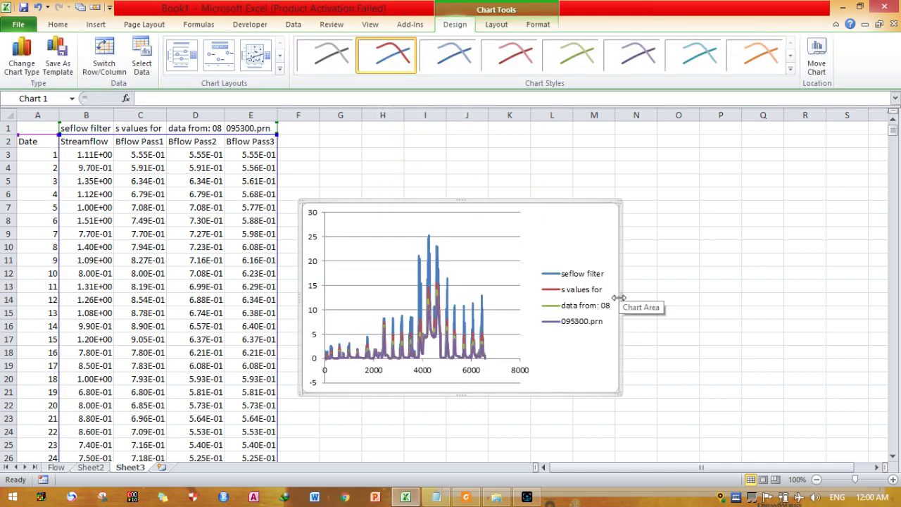
{"action": "left_click_drag", "start_coordinate": [618, 298], "coordinate": [802, 301]}
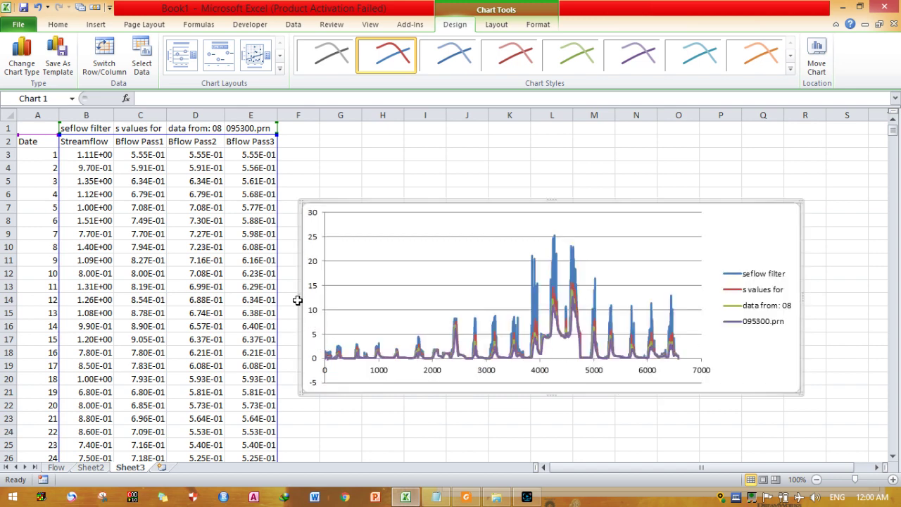
{"action": "left_click_drag", "start_coordinate": [300, 296], "coordinate": [162, 327]}
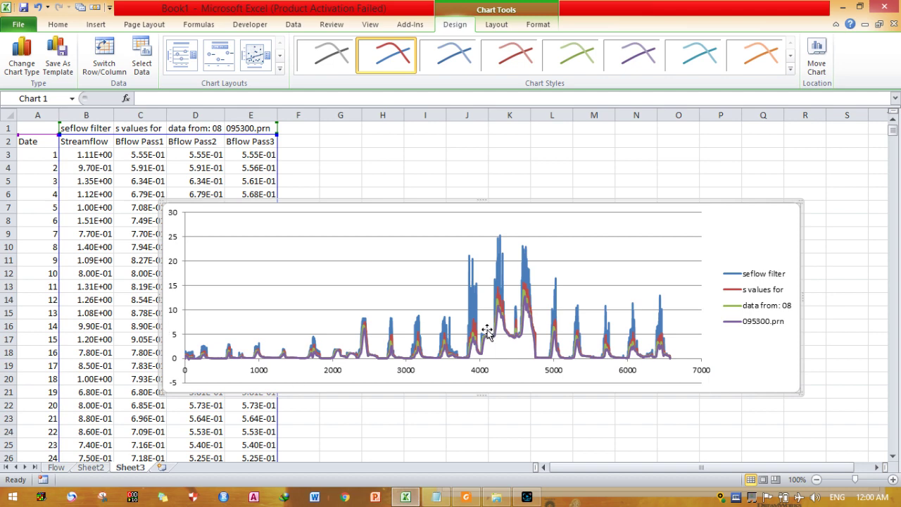
Examine the streamflow and three baseflow pass series in the chart, matching each curve to its data column.
{"action": "left_click", "coordinate": [500, 266]}
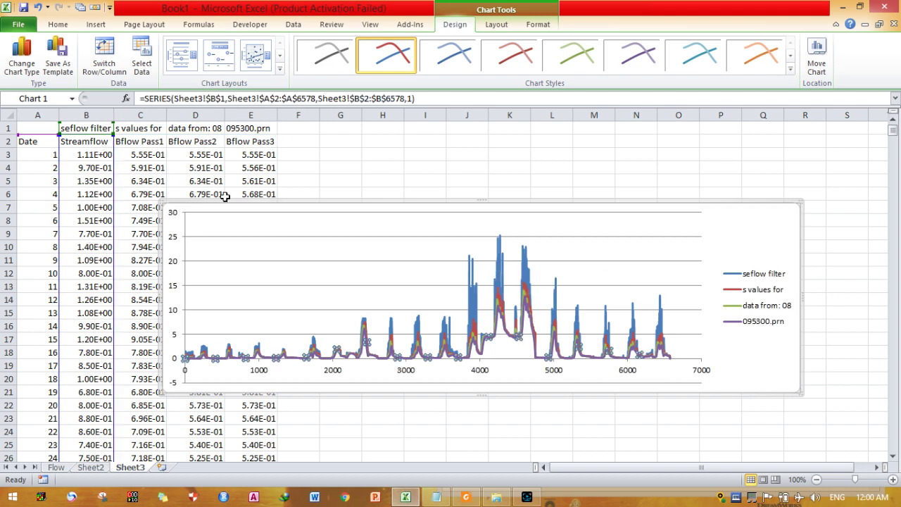
{"action": "left_click", "coordinate": [500, 297]}
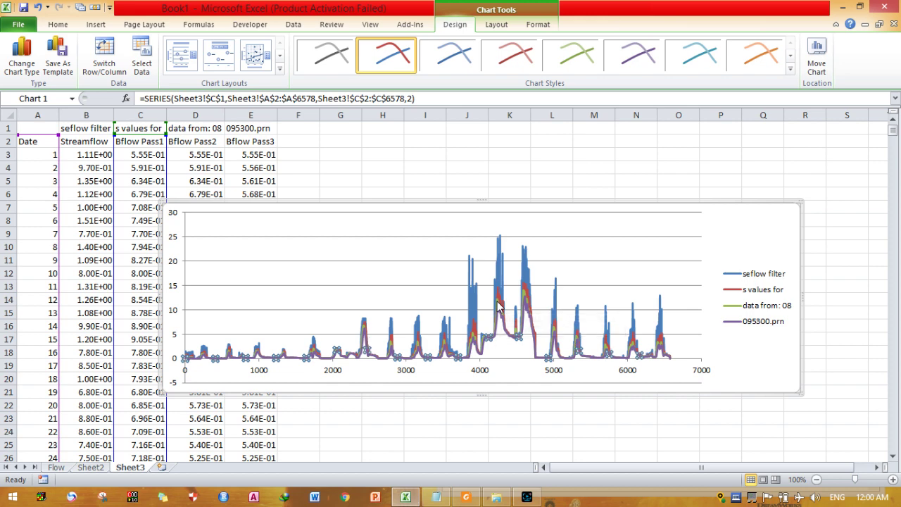
{"action": "left_click", "coordinate": [498, 306]}
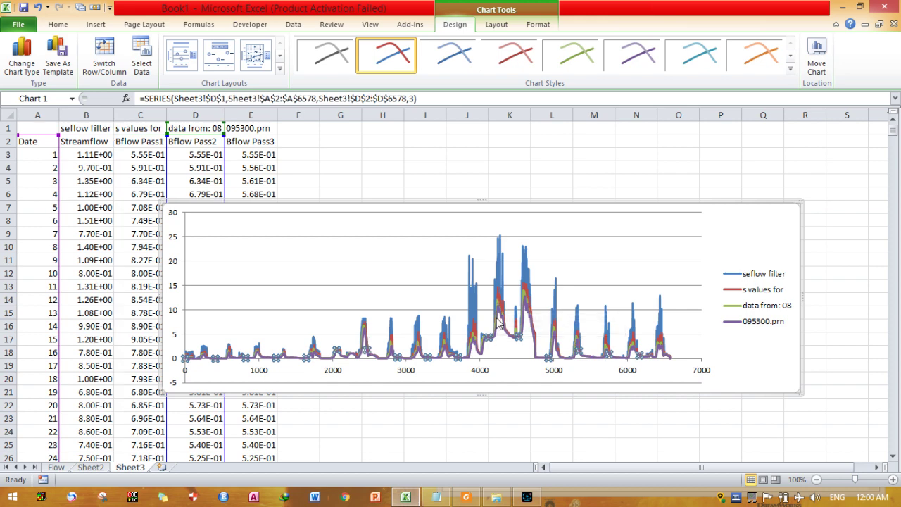
{"action": "left_click", "coordinate": [477, 359]}
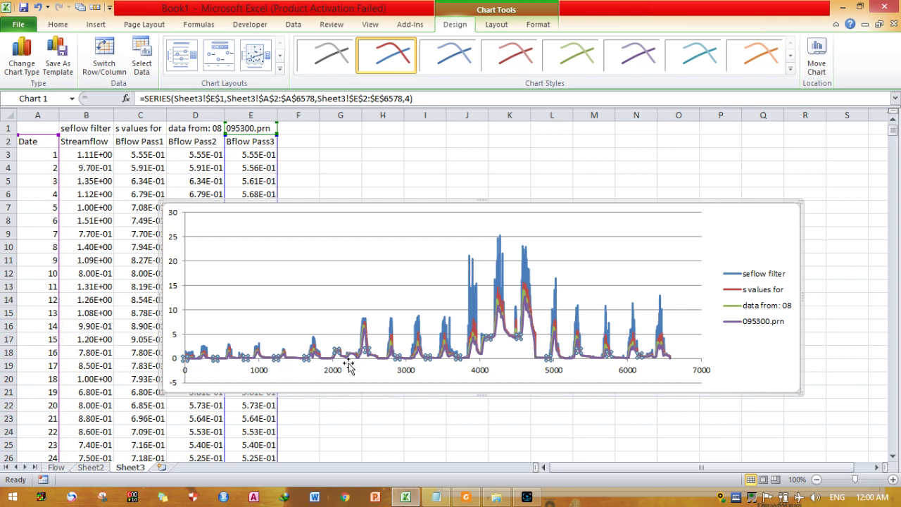
{"action": "left_click", "coordinate": [500, 302]}
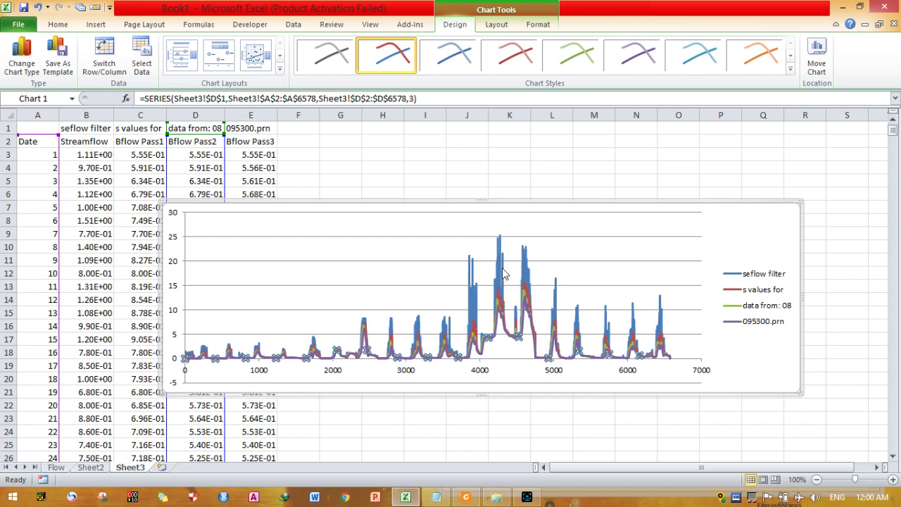
{"action": "left_click", "coordinate": [503, 273]}
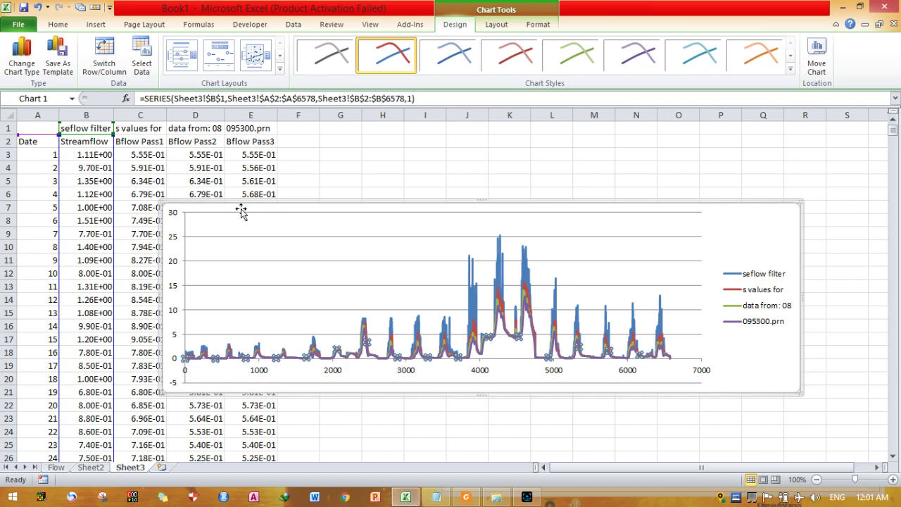
{"action": "left_click", "coordinate": [155, 146]}
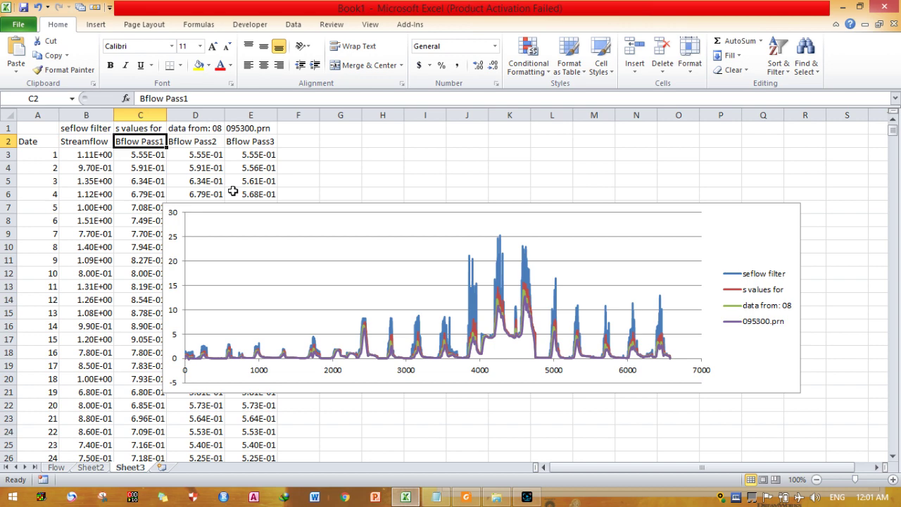
Open baseflow.dat from the baseflow folder in Excel and minimize the folder window.
{"action": "left_click", "coordinate": [497, 498]}
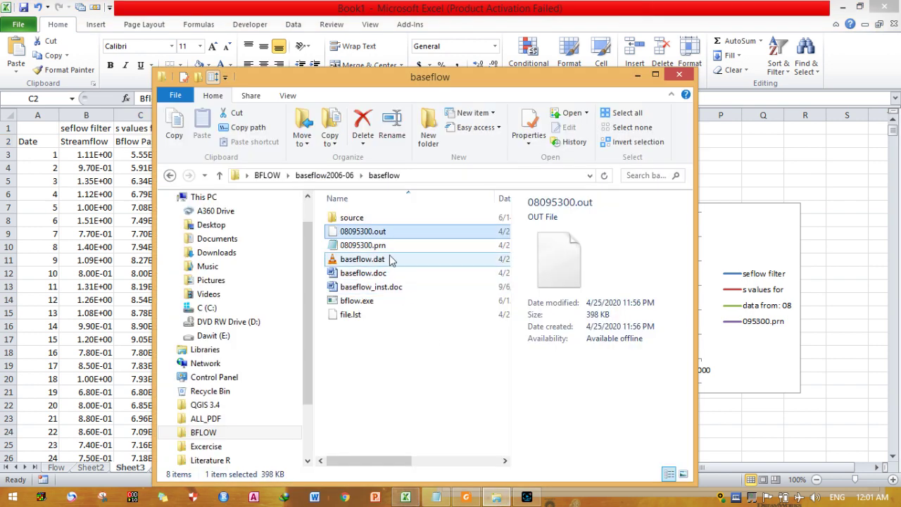
{"action": "left_click", "coordinate": [392, 260]}
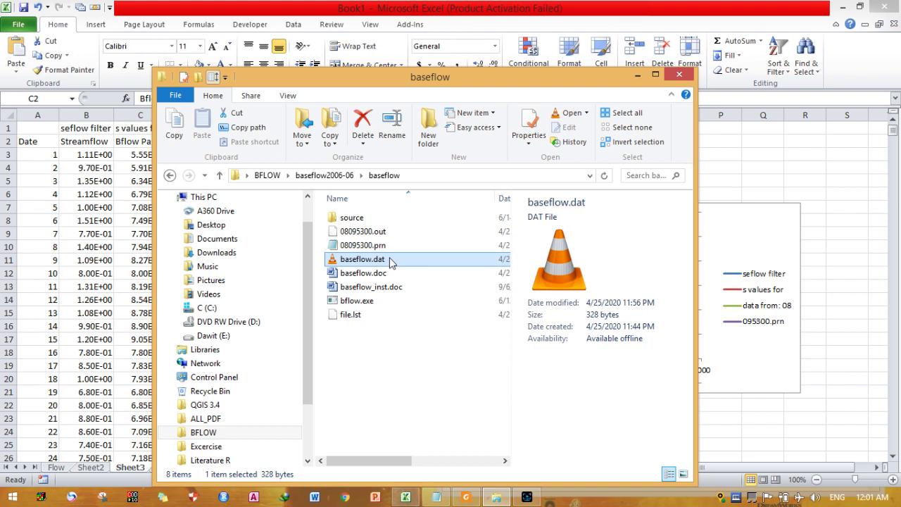
{"action": "left_click_drag", "start_coordinate": [390, 262], "coordinate": [795, 227]}
{"action": "left_click_drag", "start_coordinate": [810, 181], "coordinate": [810, 184]}
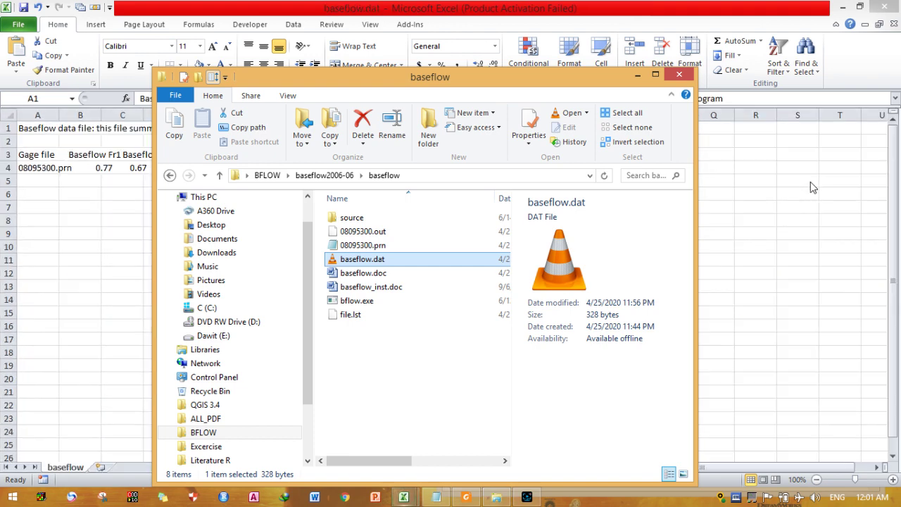
{"action": "left_click", "coordinate": [638, 75]}
Examine the gage file, baseflow fractions, alpha factor and baseflow days listed in baseflow.dat.
{"action": "left_click", "coordinate": [109, 183]}
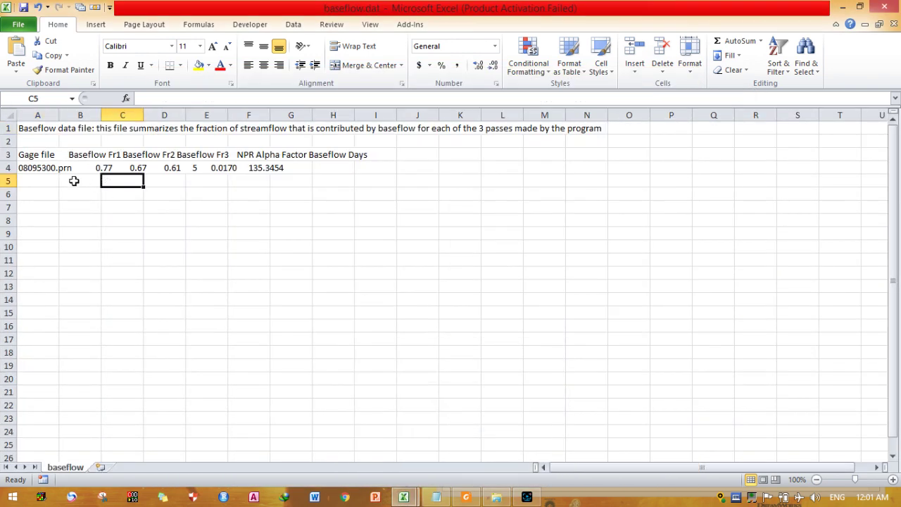
{"action": "left_click", "coordinate": [50, 168]}
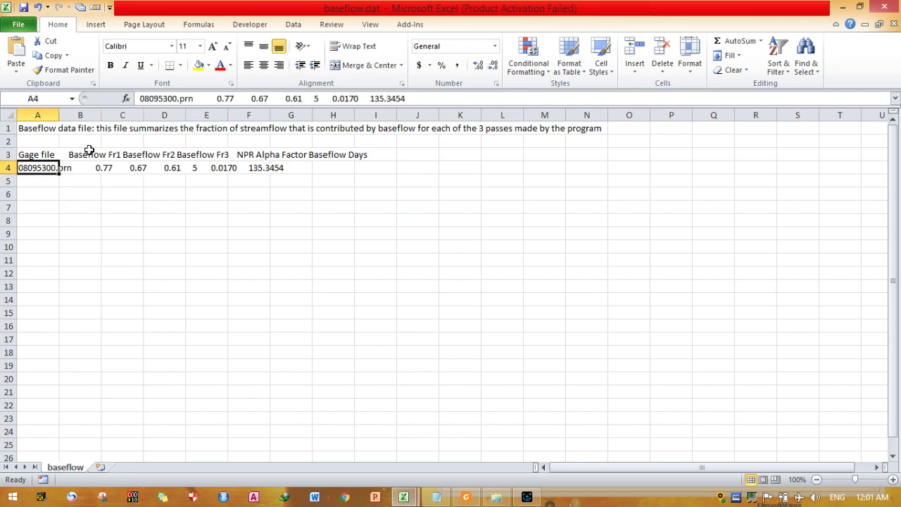
{"action": "left_click", "coordinate": [105, 169]}
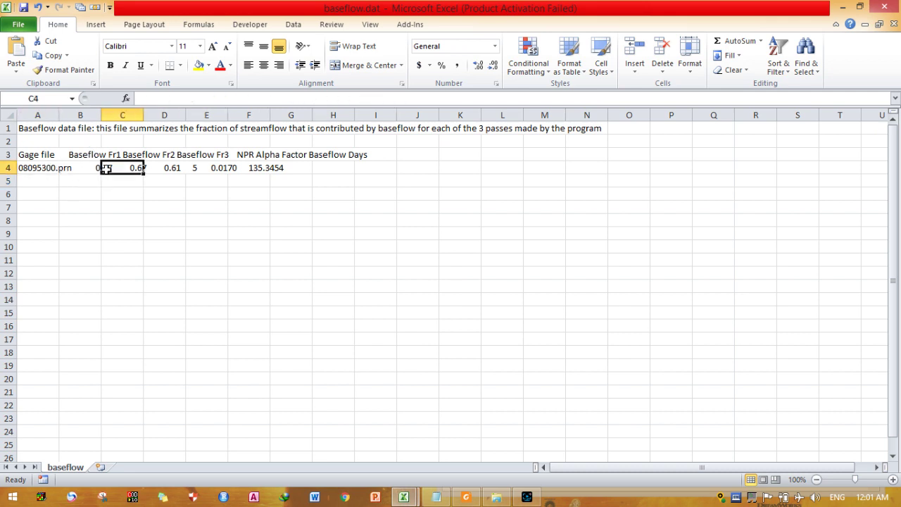
{"action": "left_click", "coordinate": [164, 185]}
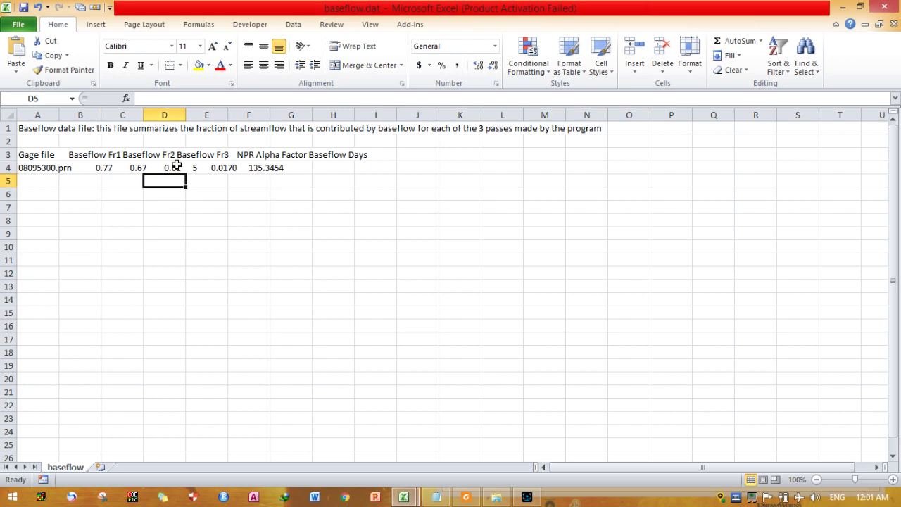
{"action": "left_click", "coordinate": [177, 167]}
{"action": "left_click", "coordinate": [248, 167]}
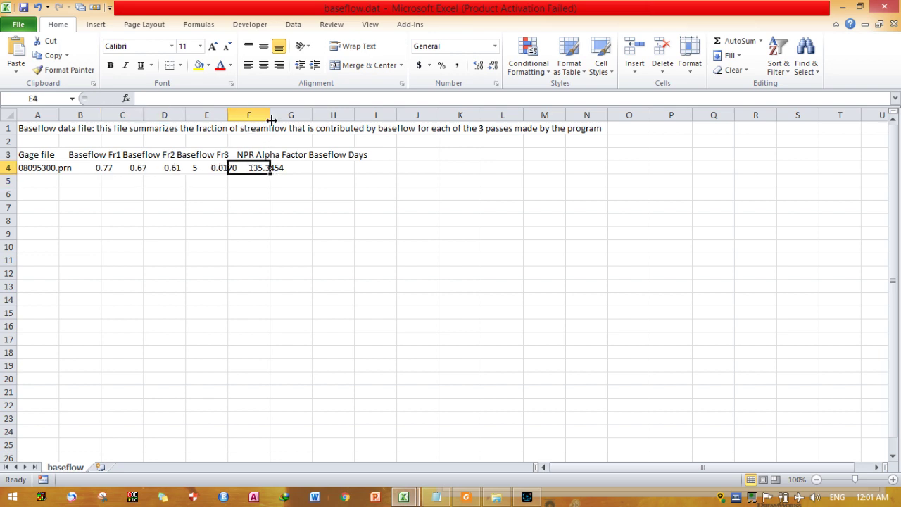
{"action": "left_click_drag", "start_coordinate": [271, 113], "coordinate": [271, 112]}
Split the gage file header and data in A3:A4 into separate columns with Text to Columns, using fixed width and the suggested breaks.
{"action": "left_click_drag", "start_coordinate": [36, 155], "coordinate": [38, 167]}
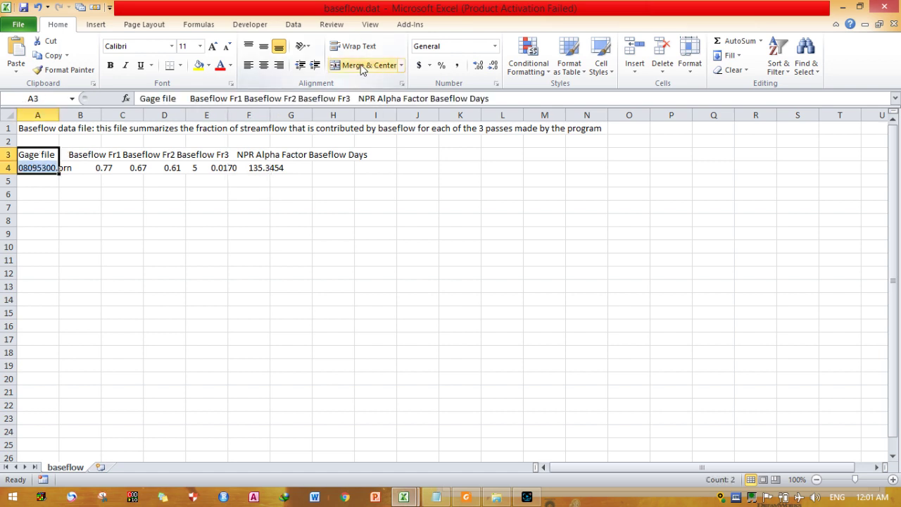
{"action": "left_click", "coordinate": [344, 27]}
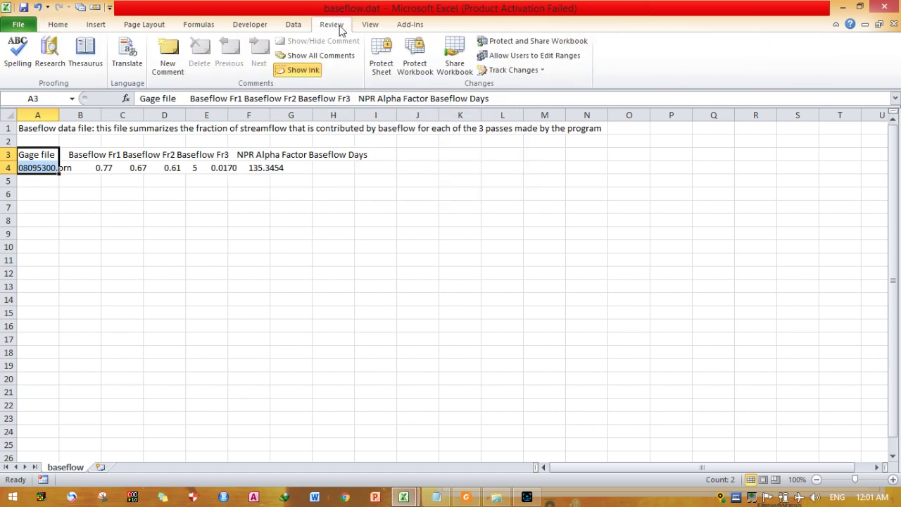
{"action": "left_click", "coordinate": [295, 27]}
{"action": "left_click", "coordinate": [433, 62]}
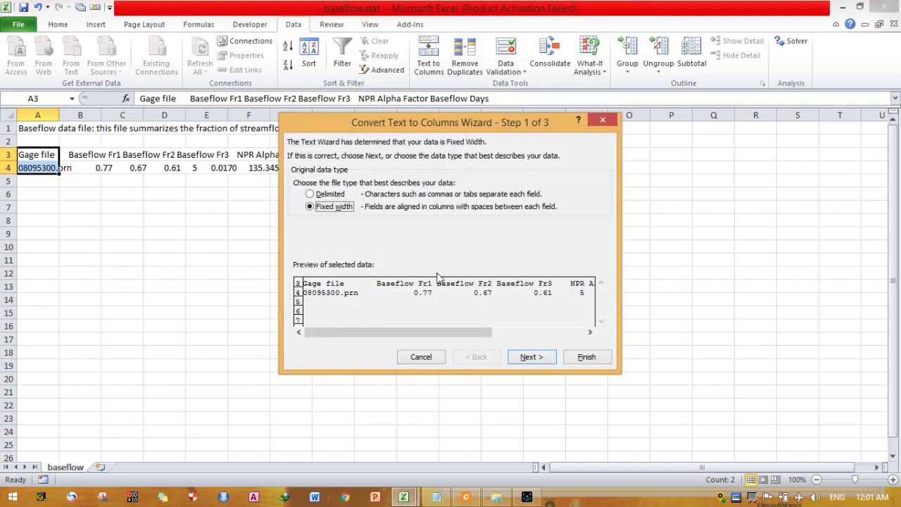
{"action": "left_click", "coordinate": [532, 358]}
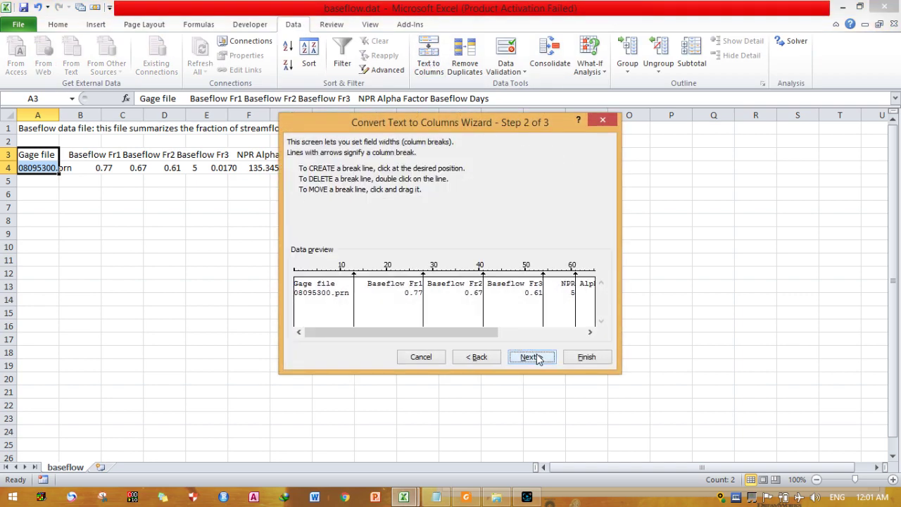
{"action": "left_click", "coordinate": [585, 358]}
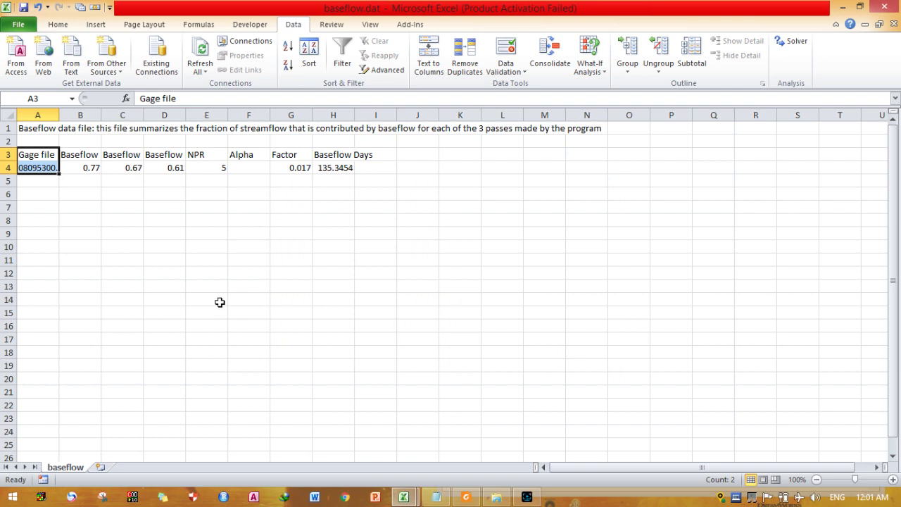
Examine the three baseflow fractions and the alpha factor in row 4 of the split data.
{"action": "left_click_drag", "start_coordinate": [92, 159], "coordinate": [88, 169]}
{"action": "left_click", "coordinate": [89, 169]}
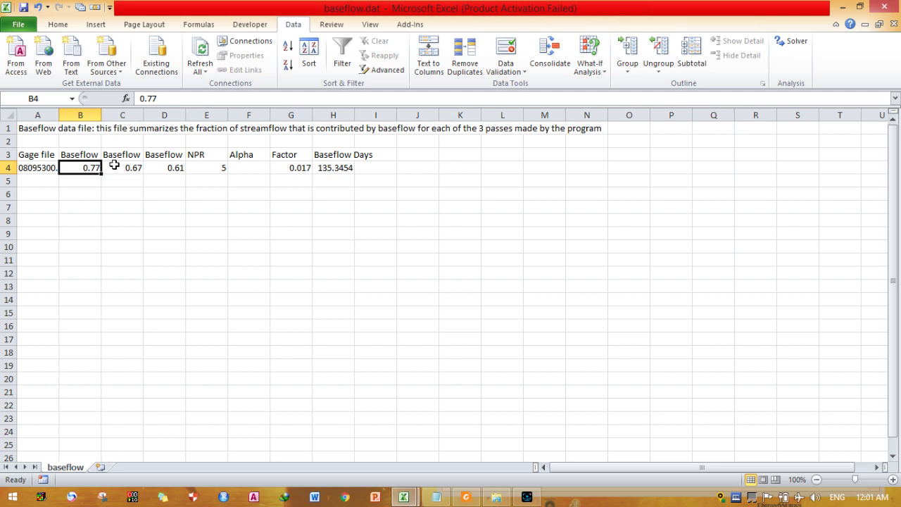
{"action": "left_click", "coordinate": [116, 165]}
{"action": "left_click", "coordinate": [169, 163]}
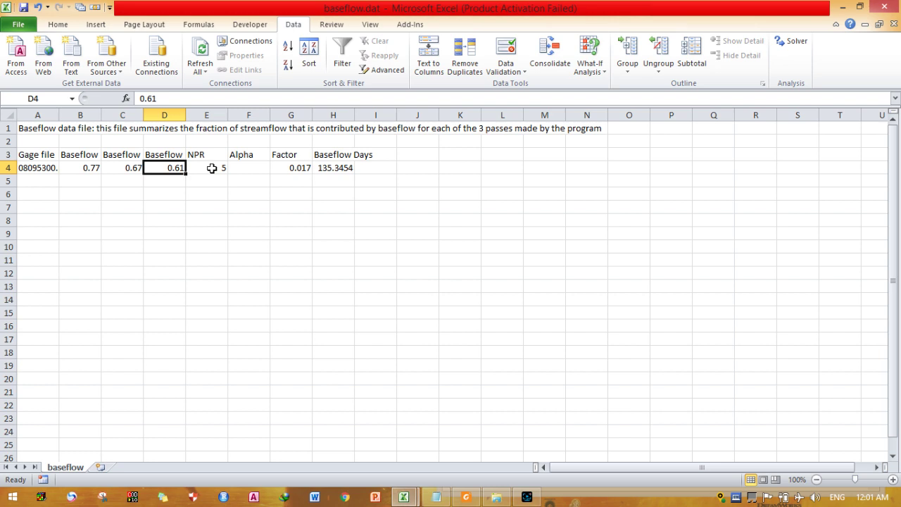
{"action": "left_click", "coordinate": [288, 168]}
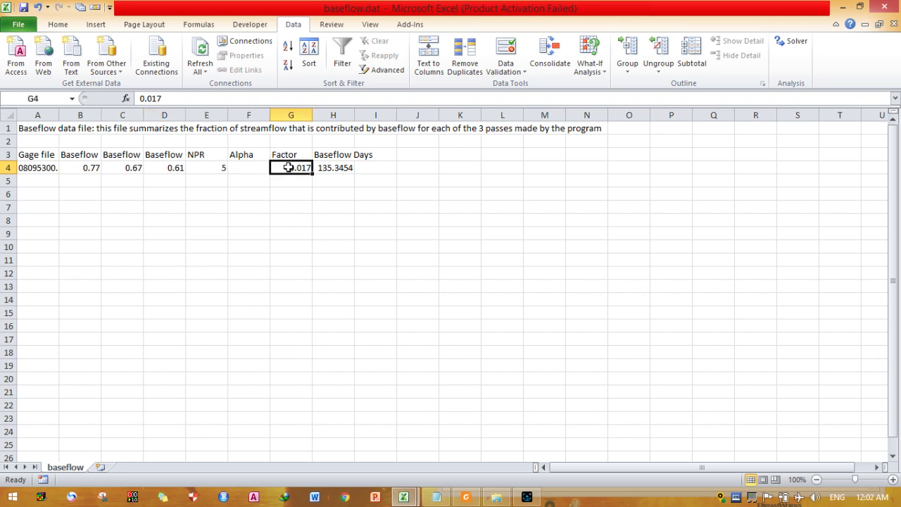
Enter the note "Alpha Factor=Alpha_BF=0.017" in cell F6.
{"action": "left_click", "coordinate": [246, 198]}
{"action": "type", "text": "A"}
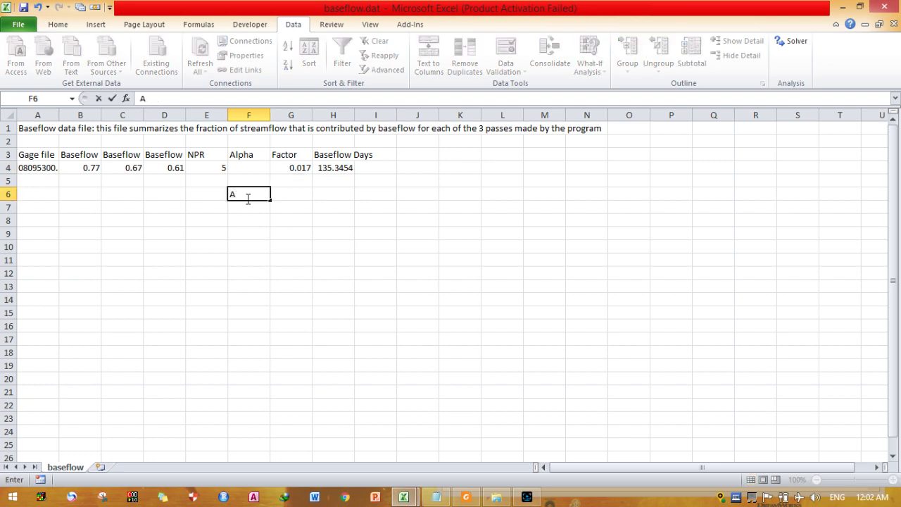
{"action": "type", "text": "lpha Factor="}
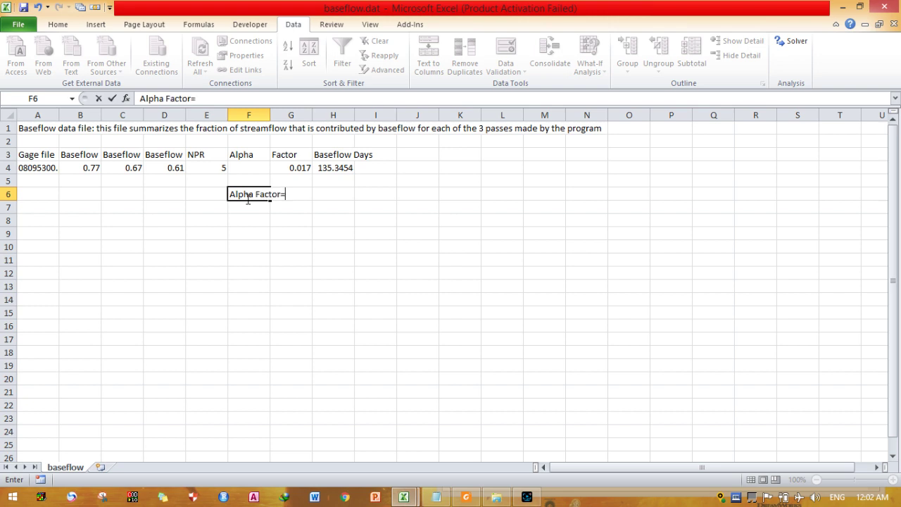
{"action": "type", "text": "Alpha_BF"}
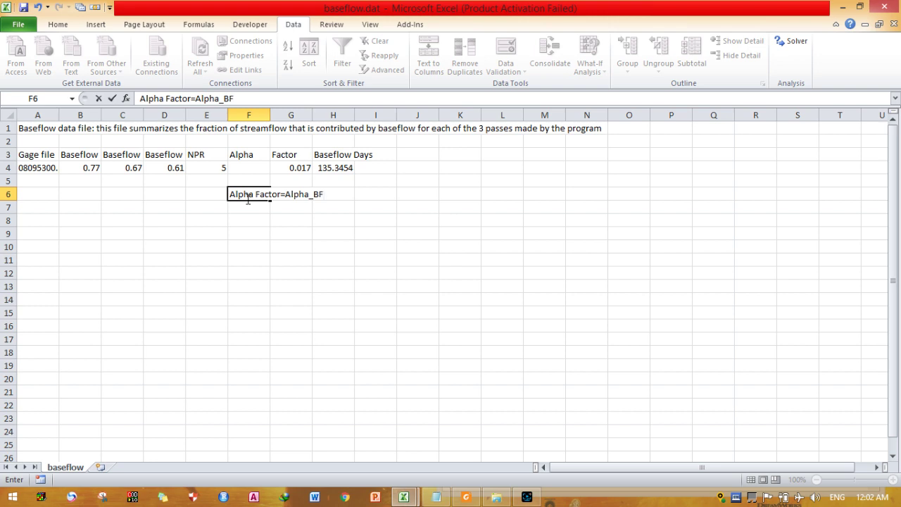
{"action": "type", "text": "=0.017"}
{"action": "left_click", "coordinate": [378, 310]}
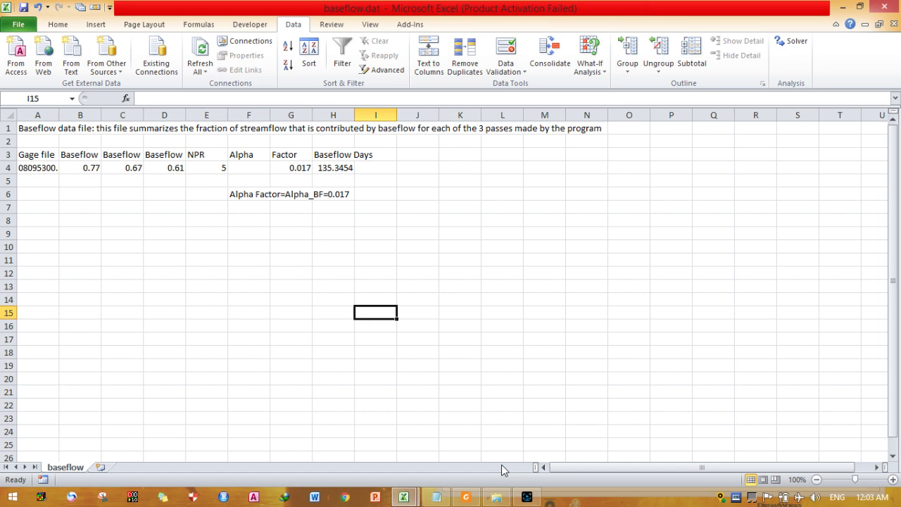
{"action": "left_click", "coordinate": [526, 497]}
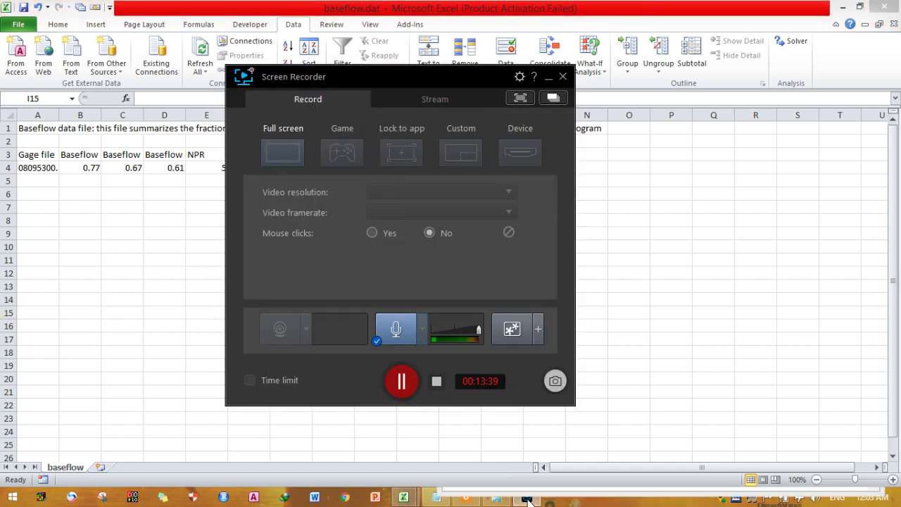